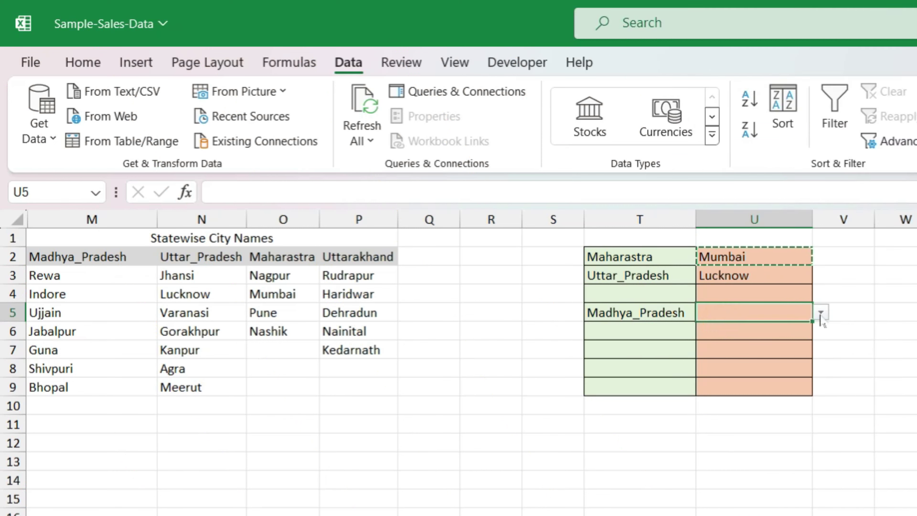
Step: Pick Indore in U5, Uttarakhand in T7 and Dehradun in U7 from the dropdowns
{"action": "left_click", "coordinate": [820, 313]}
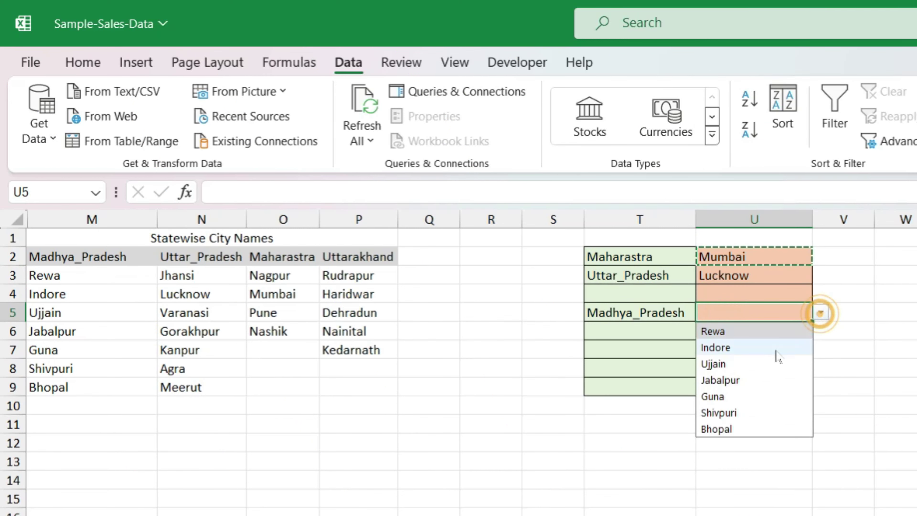
{"action": "left_click", "coordinate": [736, 348]}
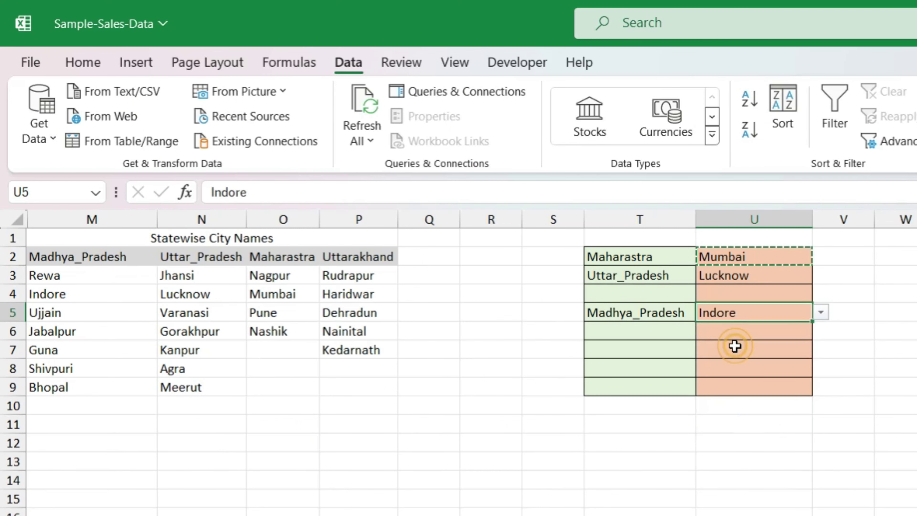
{"action": "left_click", "coordinate": [657, 350]}
{"action": "left_click", "coordinate": [704, 350]}
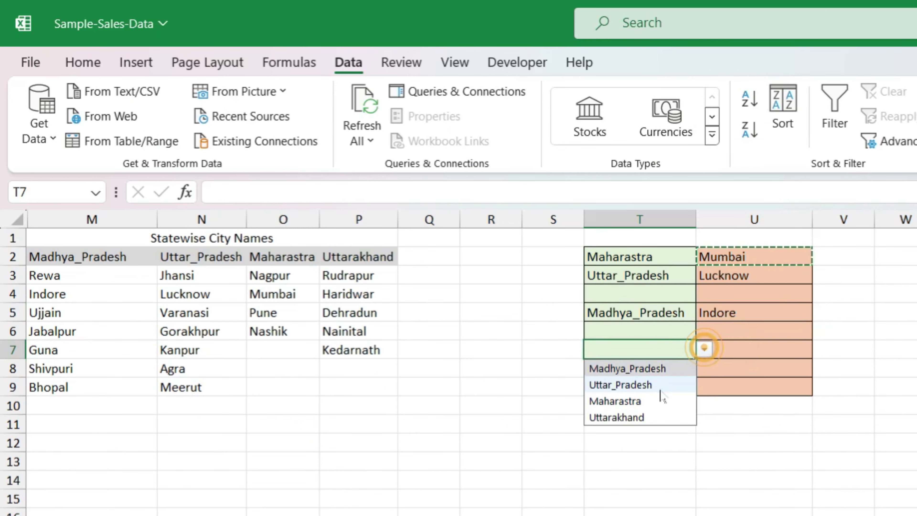
{"action": "left_click", "coordinate": [652, 416]}
{"action": "left_click", "coordinate": [756, 354]}
{"action": "left_click", "coordinate": [821, 350]}
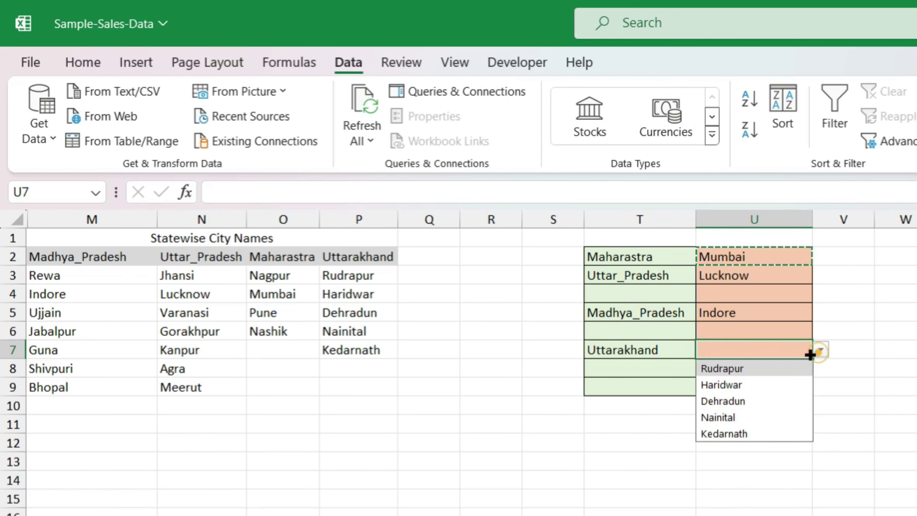
{"action": "left_click", "coordinate": [758, 401]}
{"action": "left_click", "coordinate": [753, 405]}
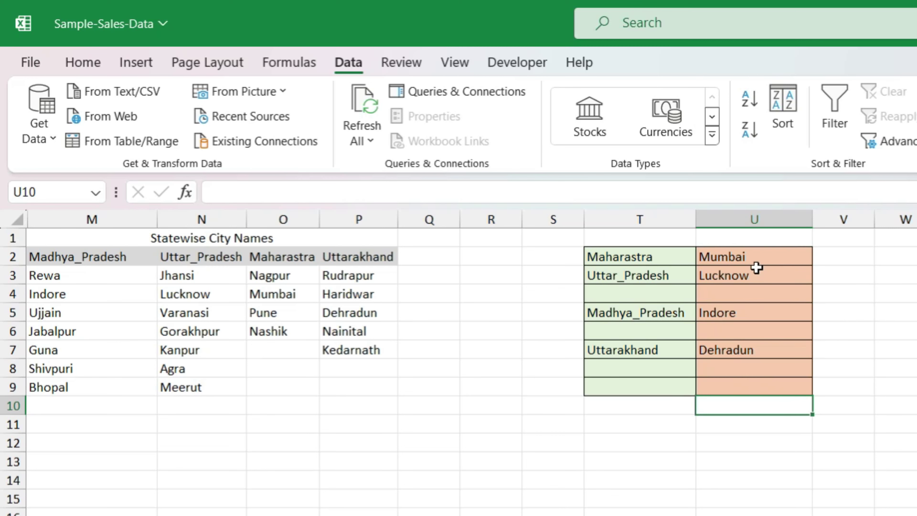
{"action": "left_click", "coordinate": [754, 256]}
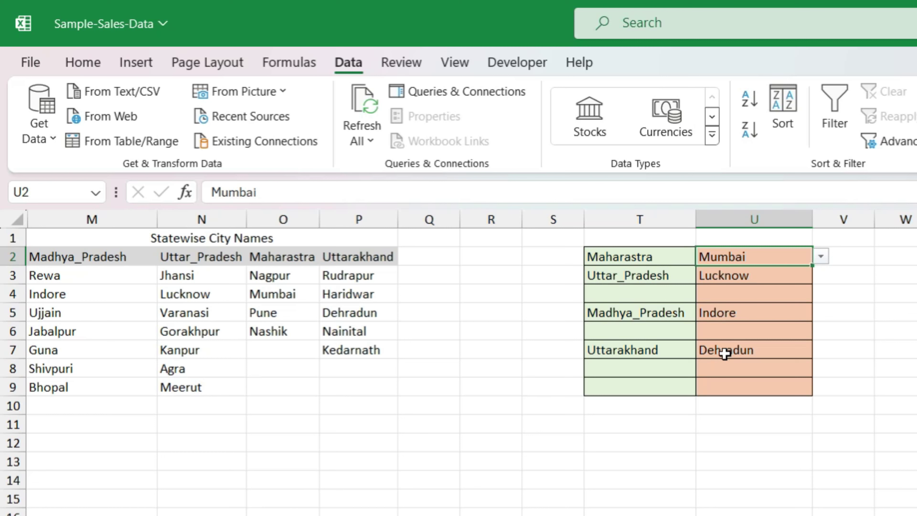
Step: Add the headers State in T1 and City in U1
{"action": "key", "text": "Left"}
{"action": "key", "text": "Up"}
{"action": "type", "text": "State"}
{"action": "key", "text": "Tab"}
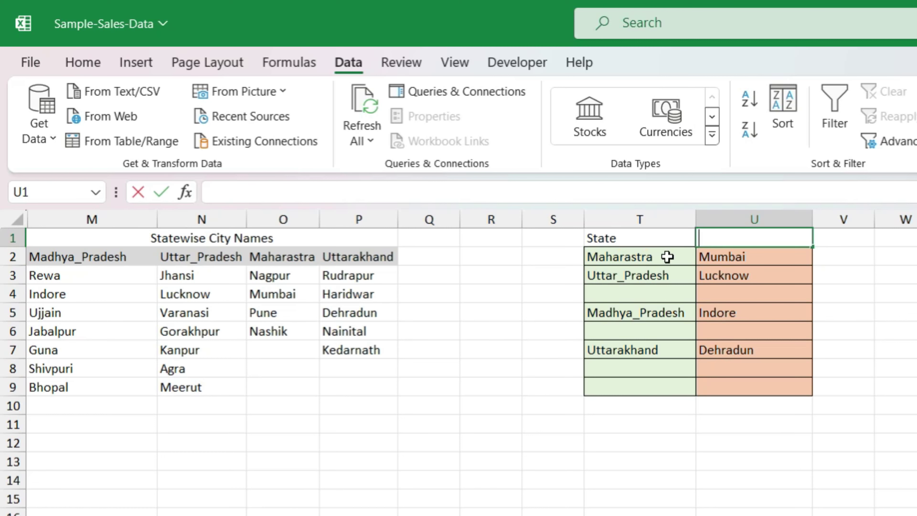
{"action": "type", "text": "City"}
{"action": "key", "text": "Tab"}
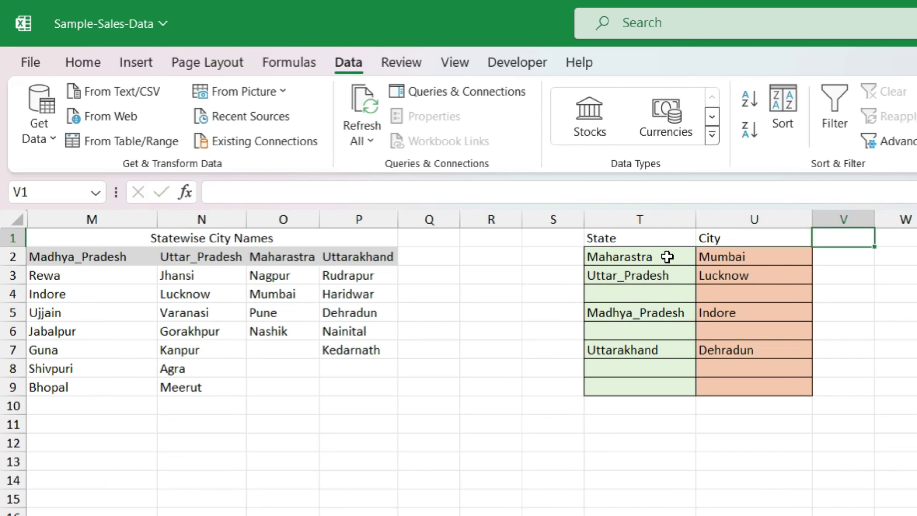
{"action": "key", "text": "Left"}
{"action": "key", "text": "Down"}
{"action": "key", "text": "Down"}
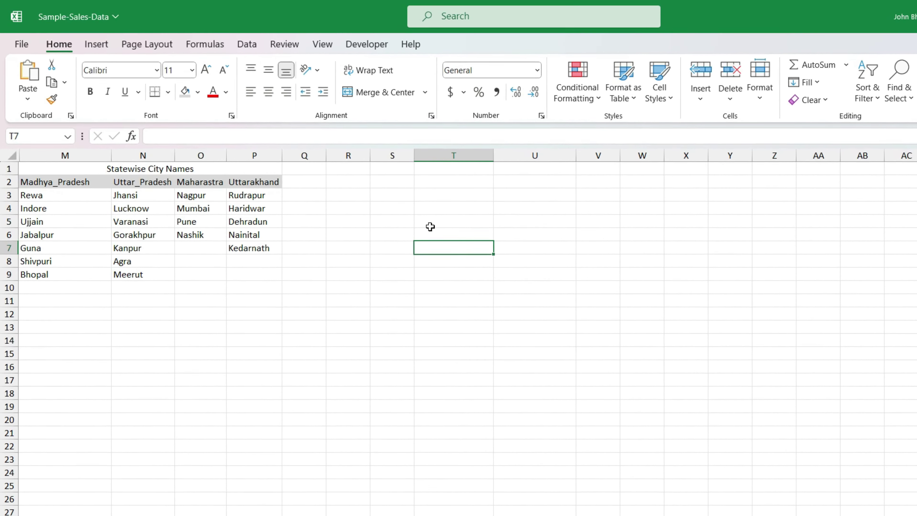
Step: On the sheet with only the state lists, open Data Validation for cell T2
{"action": "left_click", "coordinate": [448, 177]}
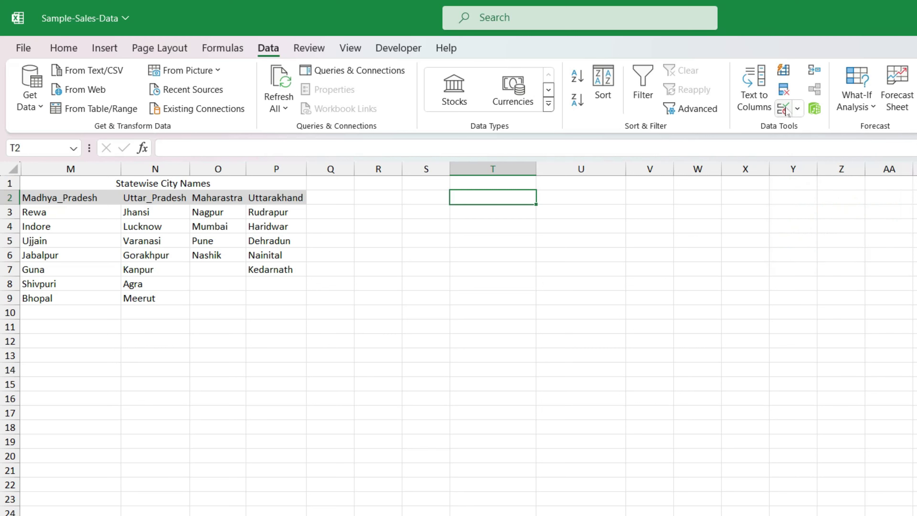
{"action": "left_click", "coordinate": [784, 112]}
Step: Set T2's validation to a List sourced from the state names in M2:P2
{"action": "left_click_drag", "start_coordinate": [742, 293], "coordinate": [475, 263]}
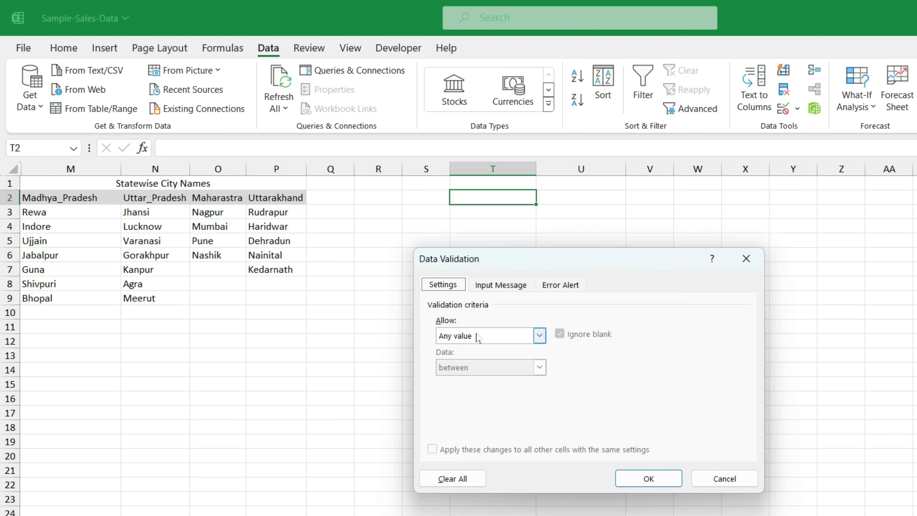
{"action": "left_click", "coordinate": [457, 340]}
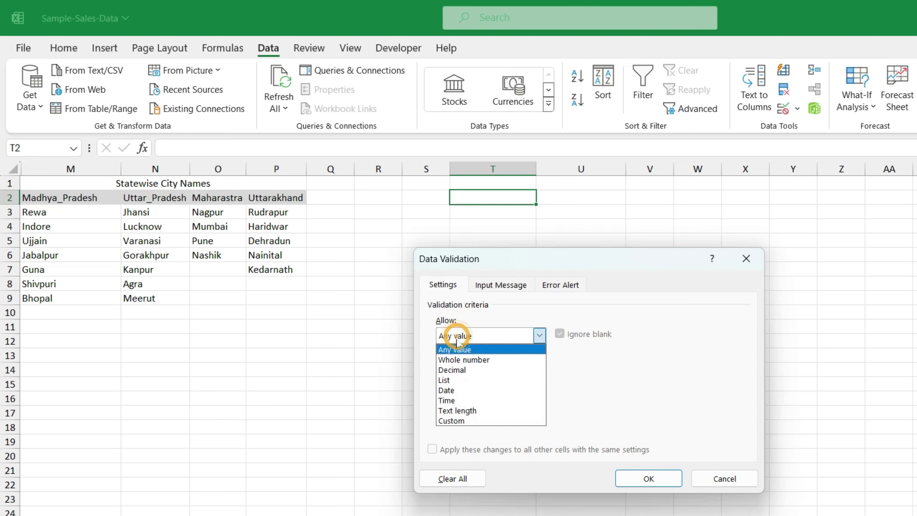
{"action": "left_click", "coordinate": [455, 380]}
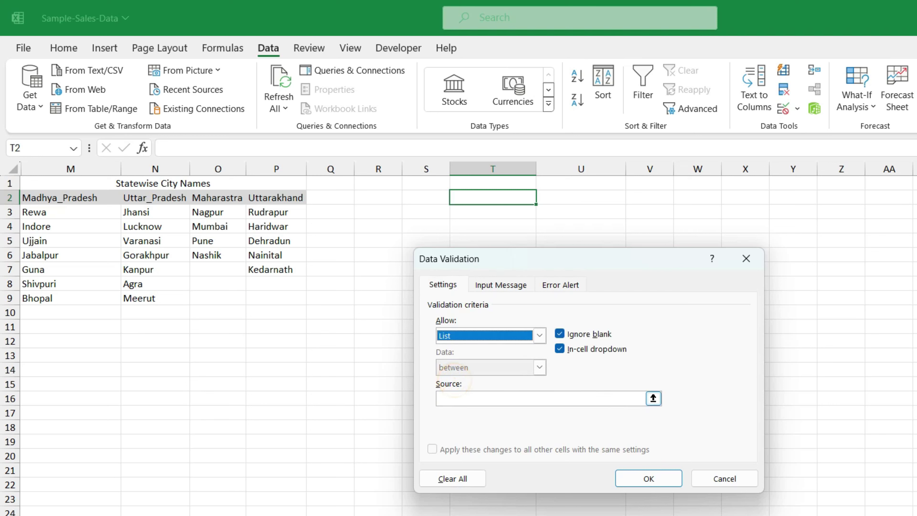
{"action": "left_click", "coordinate": [454, 398]}
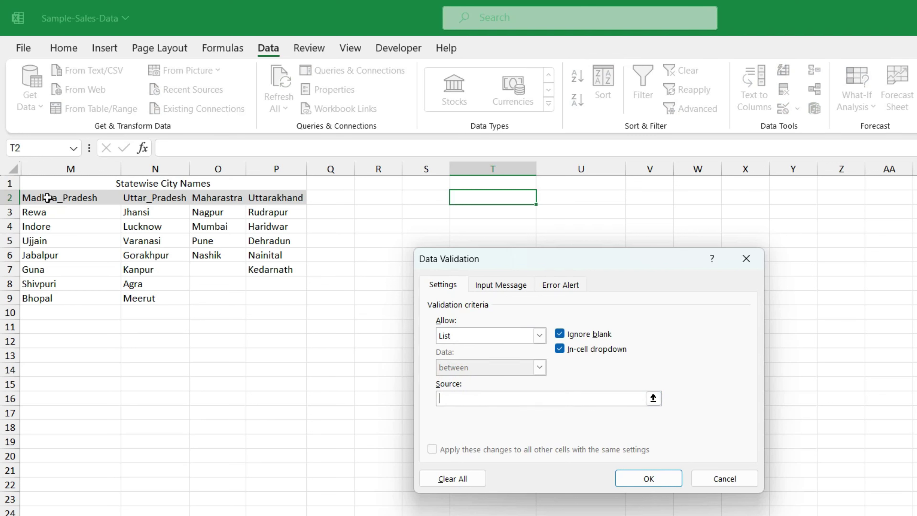
{"action": "left_click_drag", "start_coordinate": [48, 197], "coordinate": [271, 196]}
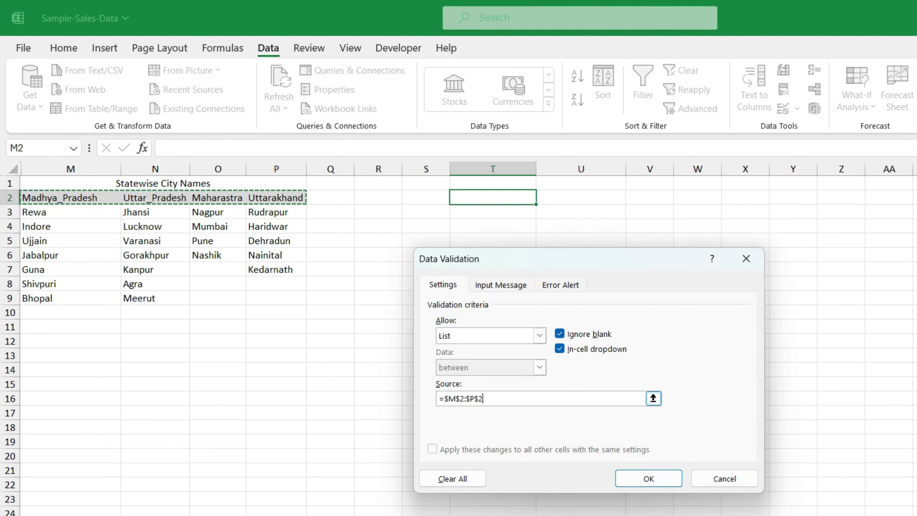
{"action": "left_click", "coordinate": [644, 476]}
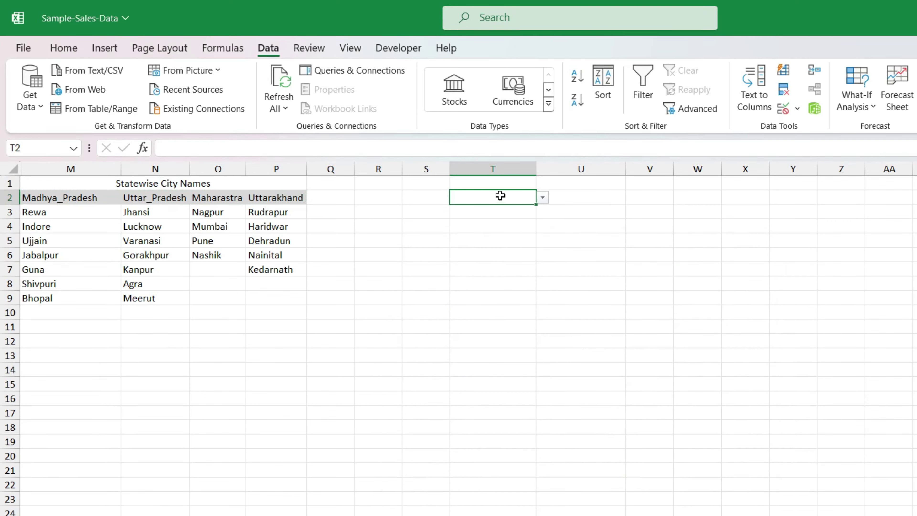
Step: Copy T2 and paste only its validation into T3:T9 with Paste Special
{"action": "key", "text": "ctrl+c"}
{"action": "left_click_drag", "start_coordinate": [485, 212], "coordinate": [489, 304]}
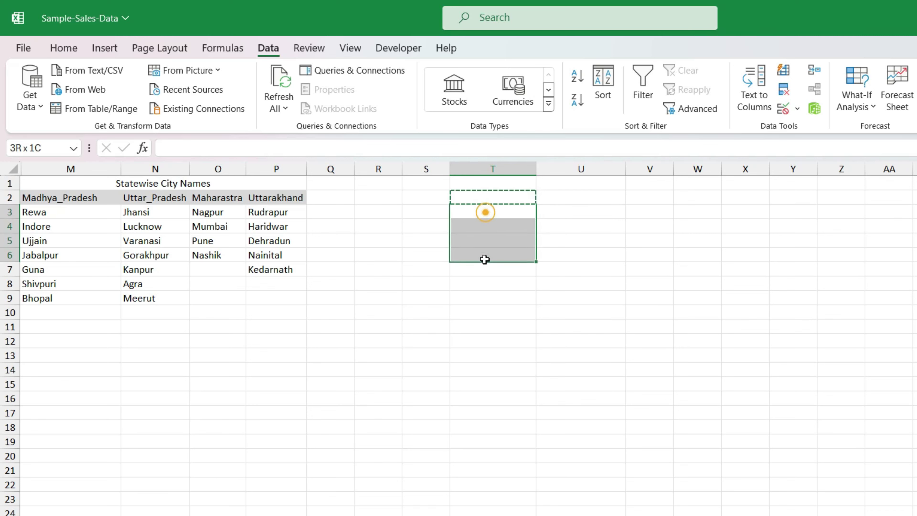
{"action": "right_click", "coordinate": [479, 213]}
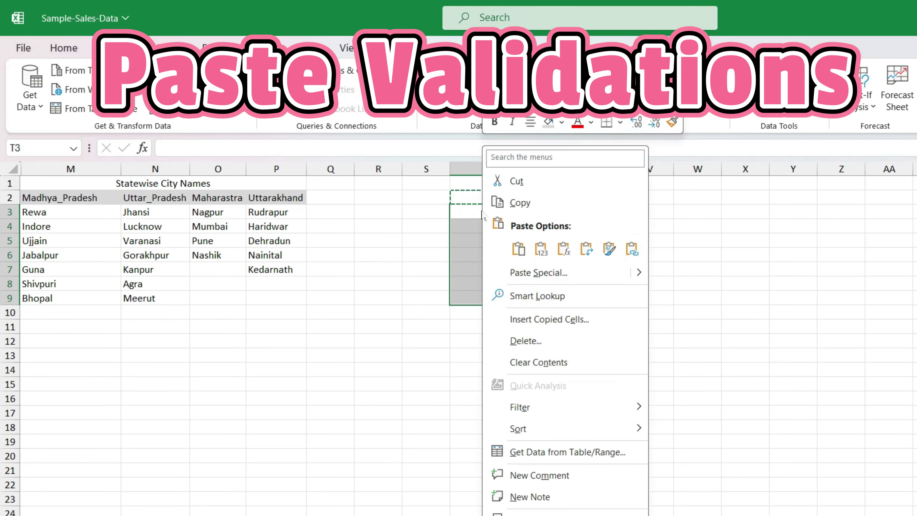
{"action": "left_click", "coordinate": [538, 273]}
{"action": "left_click", "coordinate": [419, 285]}
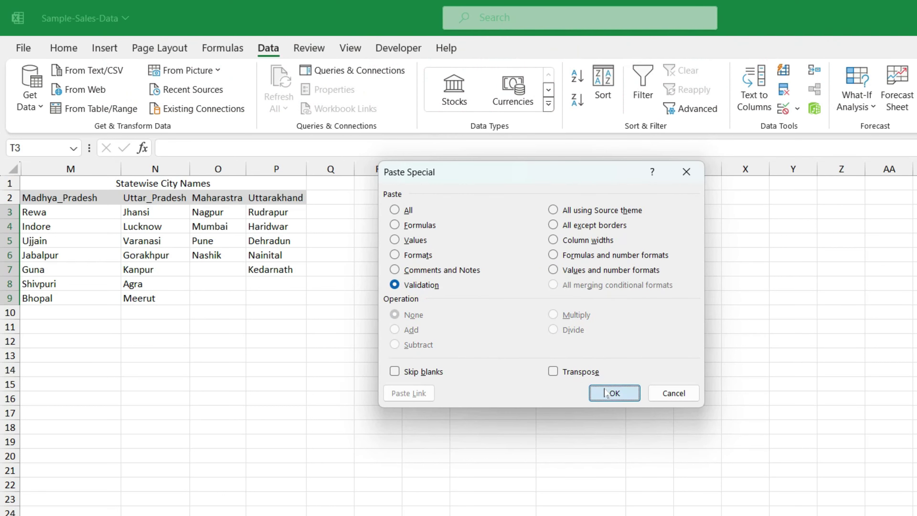
{"action": "left_click", "coordinate": [604, 388]}
Step: Confirm the pasted dropdowns in T3, T5 and T6, then select T2:T9
{"action": "left_click", "coordinate": [481, 215]}
{"action": "left_click", "coordinate": [487, 239]}
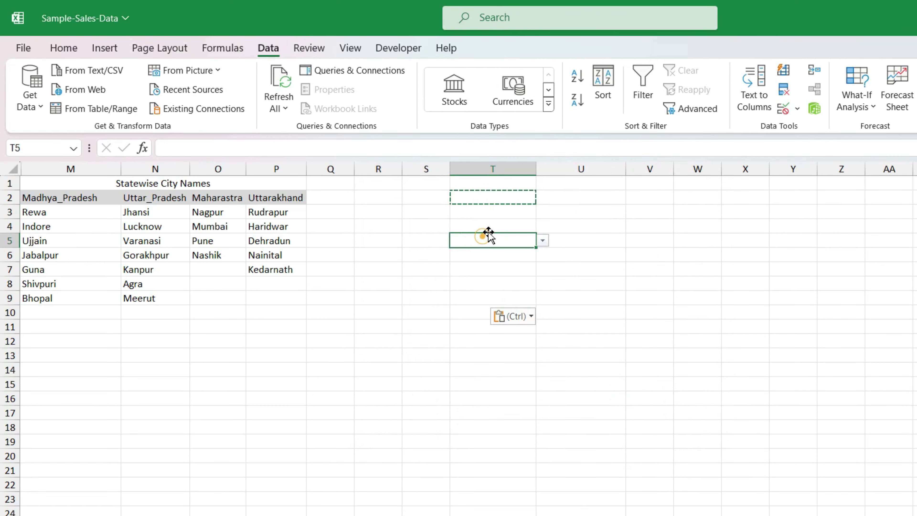
{"action": "left_click", "coordinate": [488, 257]}
{"action": "left_click_drag", "start_coordinate": [476, 197], "coordinate": [484, 298]}
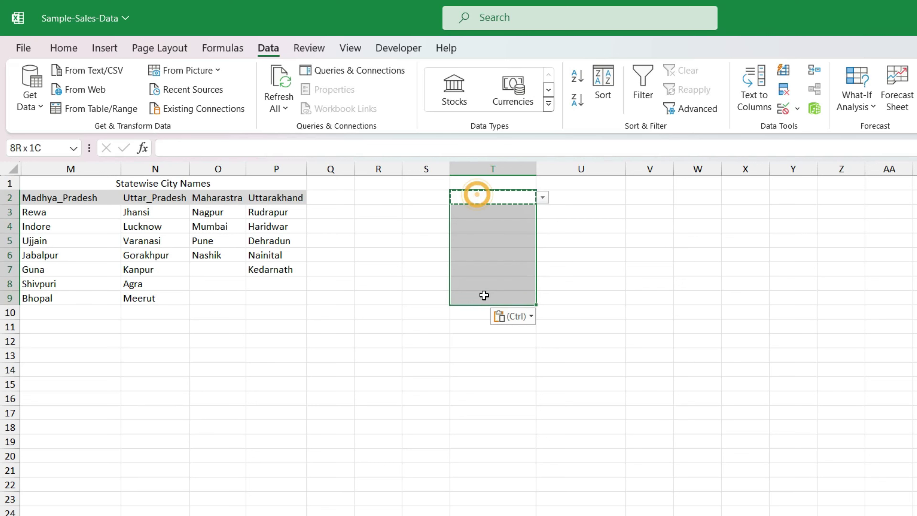
{"action": "left_click_drag", "start_coordinate": [485, 197], "coordinate": [487, 294]}
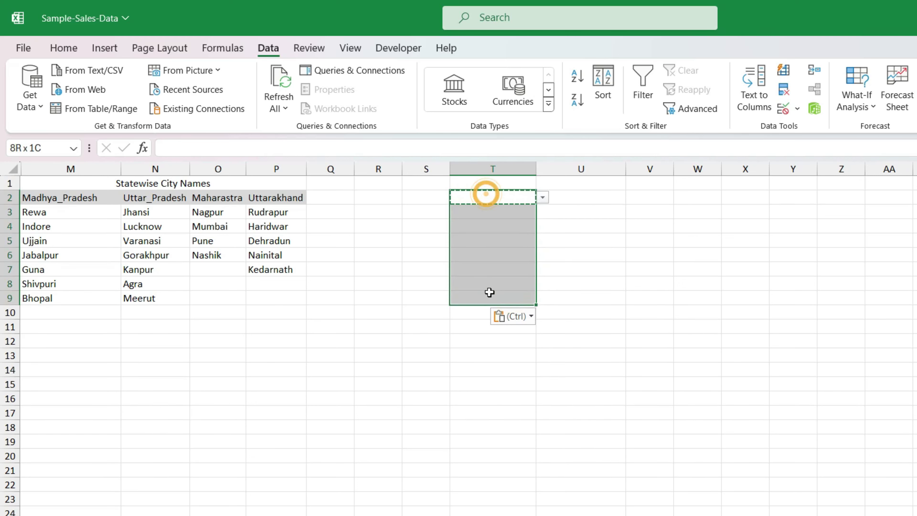
{"action": "left_click", "coordinate": [64, 48]}
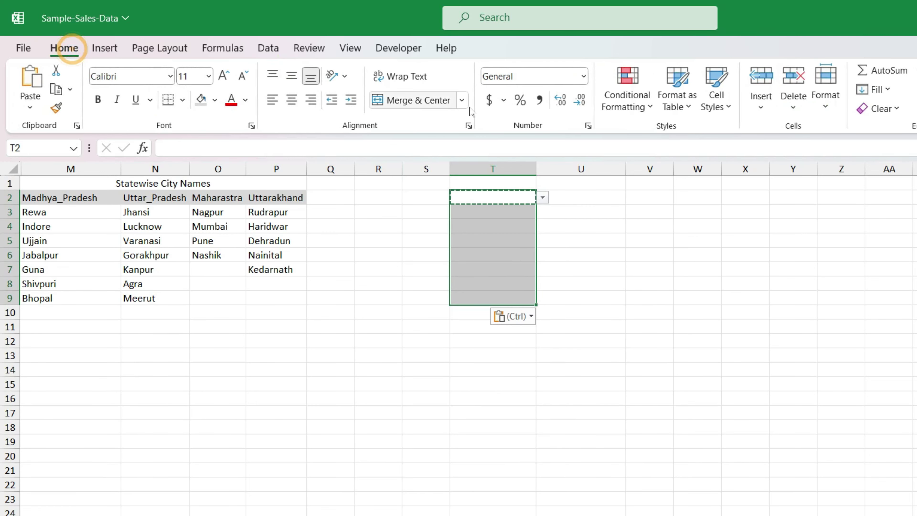
Step: Fill the state cells T2:T9 with light green
{"action": "left_click", "coordinate": [215, 100]}
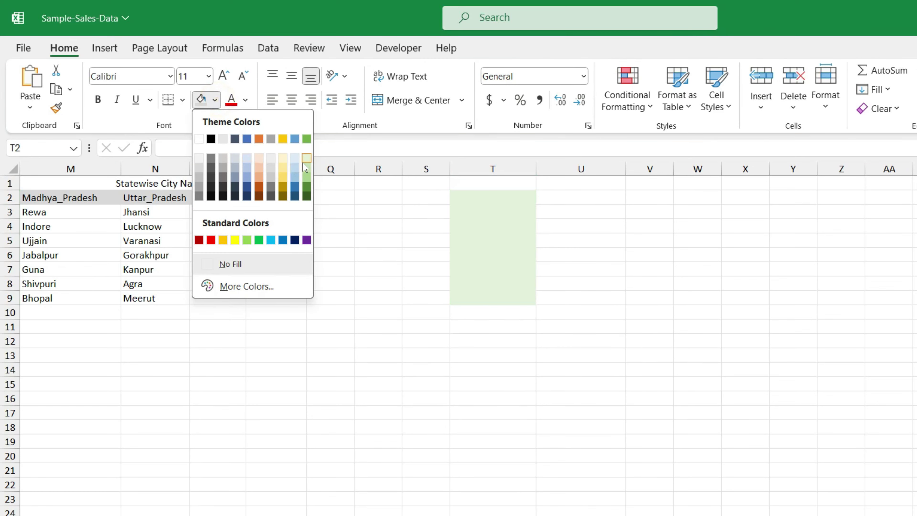
{"action": "left_click", "coordinate": [302, 161]}
{"action": "left_click", "coordinate": [472, 240]}
Step: Choose Madhya_Pradesh as the state in T2 from its dropdown
{"action": "left_click", "coordinate": [493, 199]}
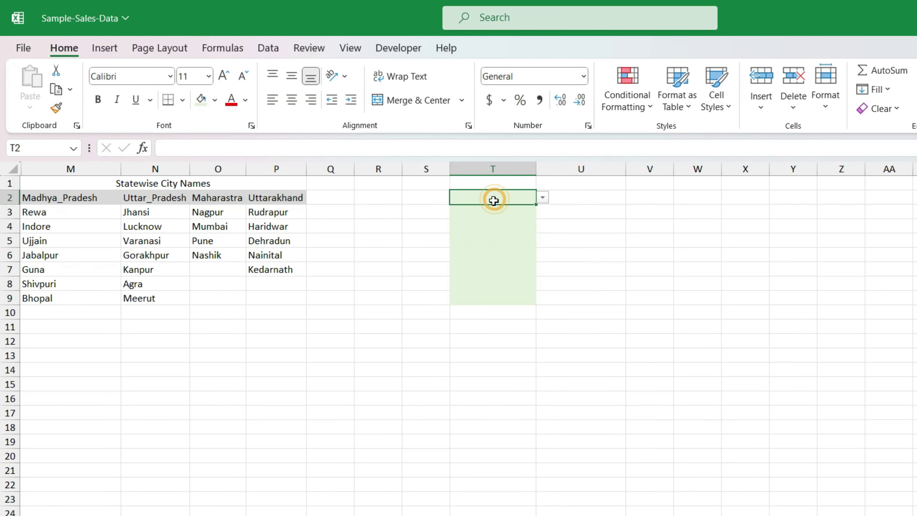
{"action": "left_click", "coordinate": [543, 199]}
{"action": "left_click", "coordinate": [484, 210]}
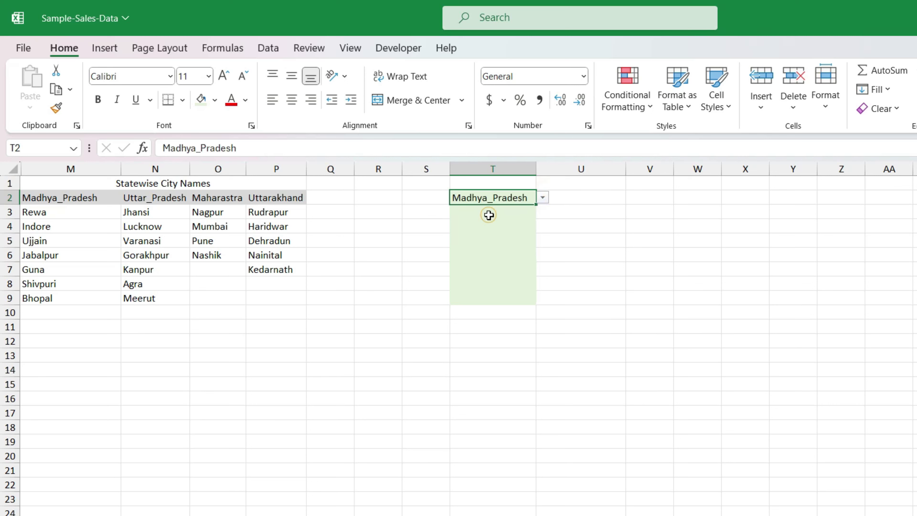
Step: Review the city lists in M3:M9, N3:N9, O3:O6 and from P3, plus T2's state dropdown
{"action": "left_click", "coordinate": [587, 196]}
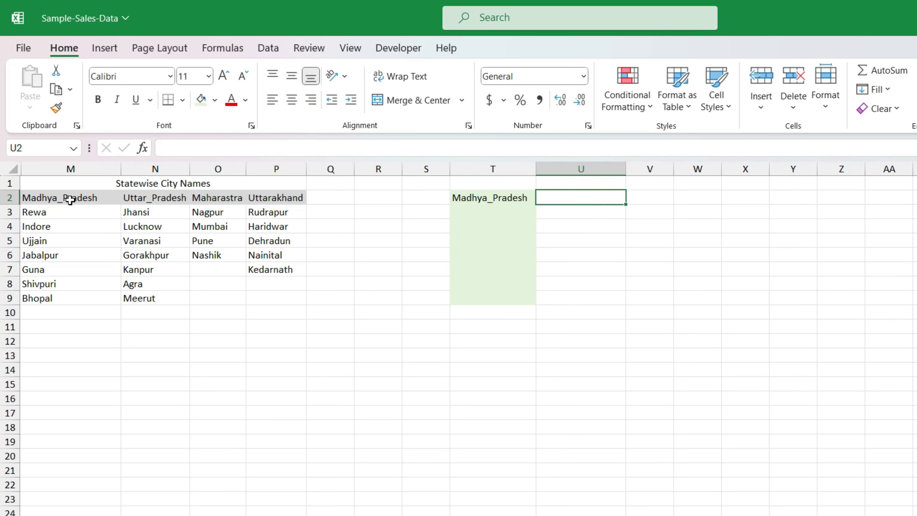
{"action": "left_click_drag", "start_coordinate": [65, 214], "coordinate": [71, 302]}
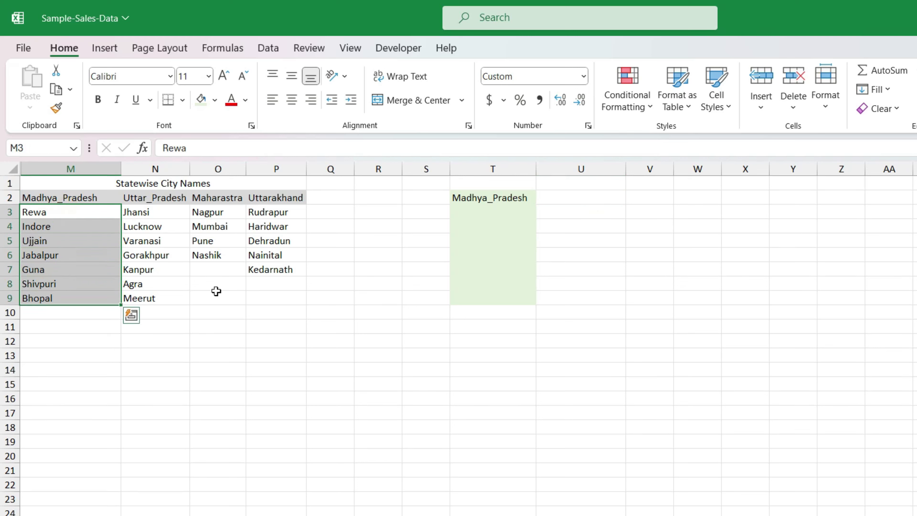
{"action": "left_click", "coordinate": [553, 218]}
{"action": "left_click", "coordinate": [559, 199]}
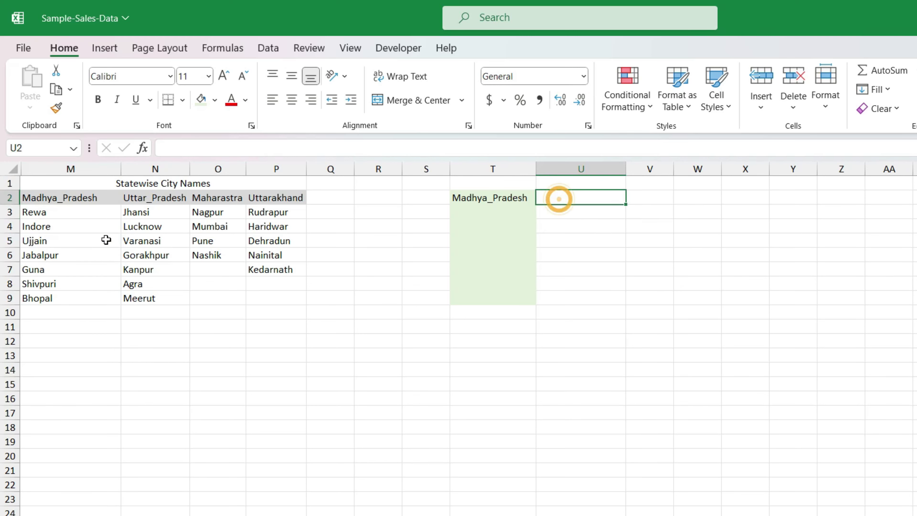
{"action": "left_click_drag", "start_coordinate": [134, 212], "coordinate": [139, 297]}
{"action": "left_click_drag", "start_coordinate": [207, 212], "coordinate": [209, 255]}
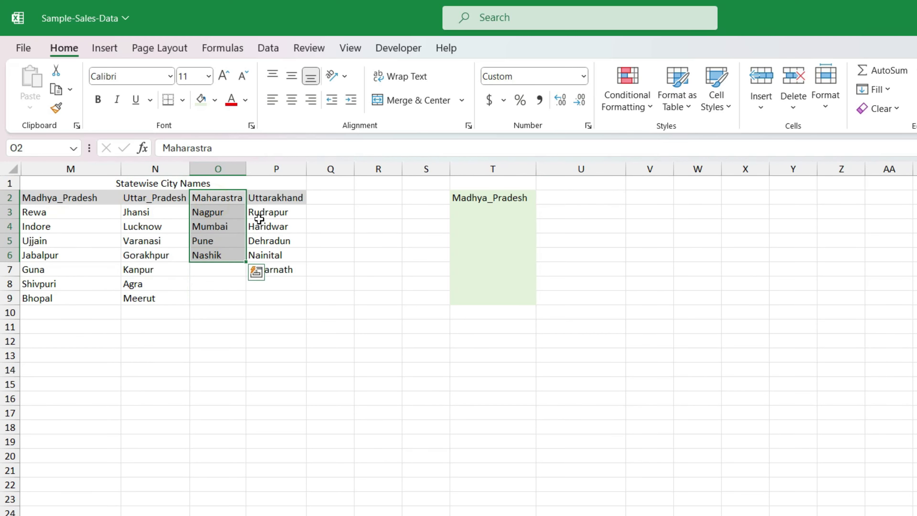
{"action": "left_click", "coordinate": [259, 213]}
{"action": "left_click", "coordinate": [579, 201]}
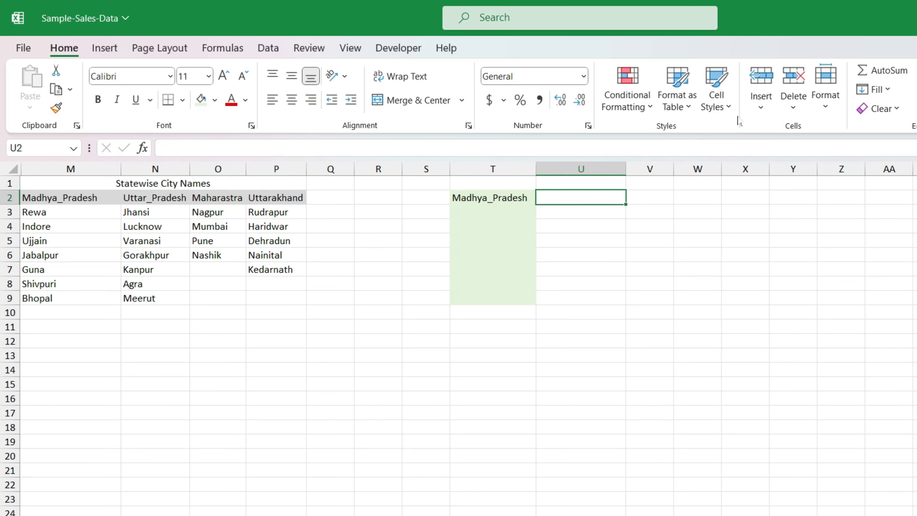
{"action": "left_click", "coordinate": [517, 198]}
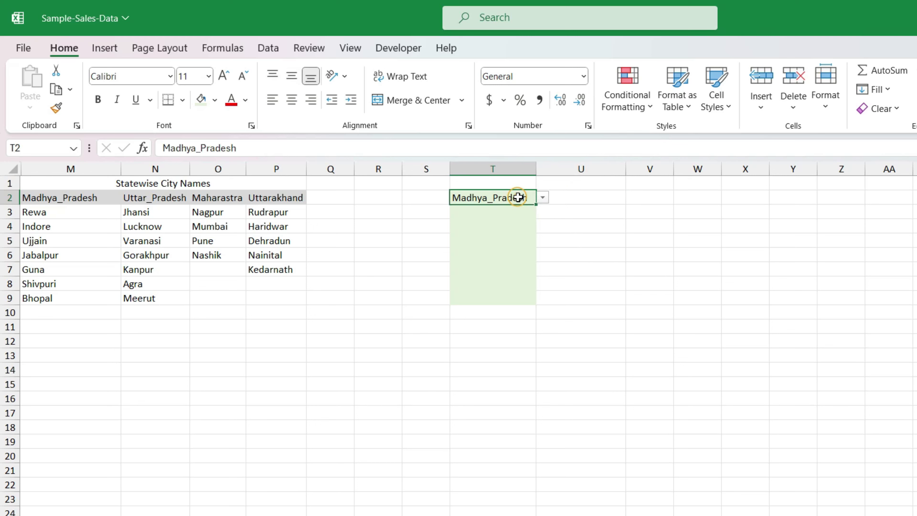
{"action": "left_click", "coordinate": [543, 198]}
{"action": "left_click", "coordinate": [580, 196]}
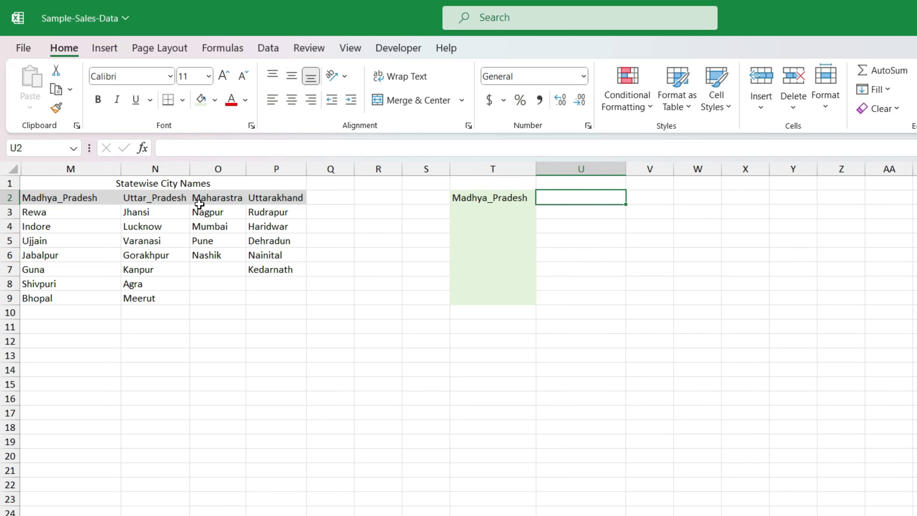
{"action": "left_click", "coordinate": [127, 249]}
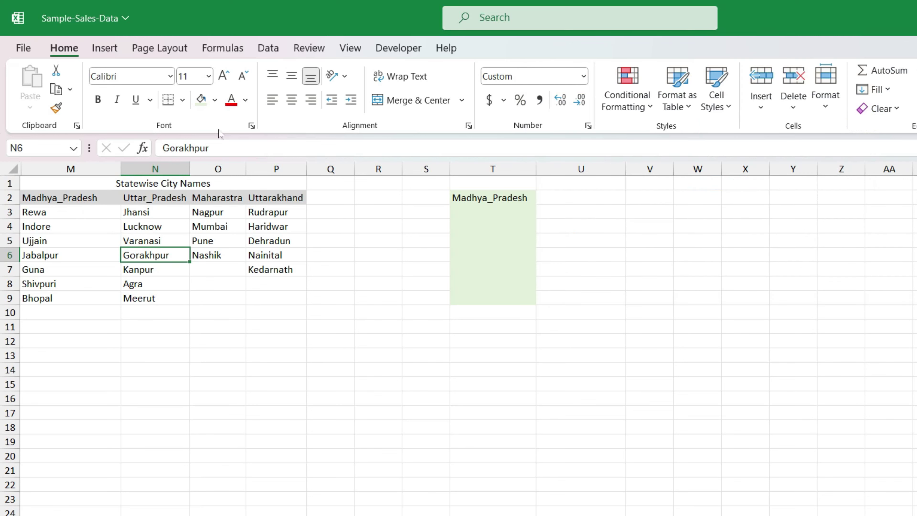
Step: Select M2:M9, N2:N9, O2:O6 and P2:P7 and open Create from Selection using the top row
{"action": "left_click", "coordinate": [226, 51]}
{"action": "left_click_drag", "start_coordinate": [54, 198], "coordinate": [67, 297]}
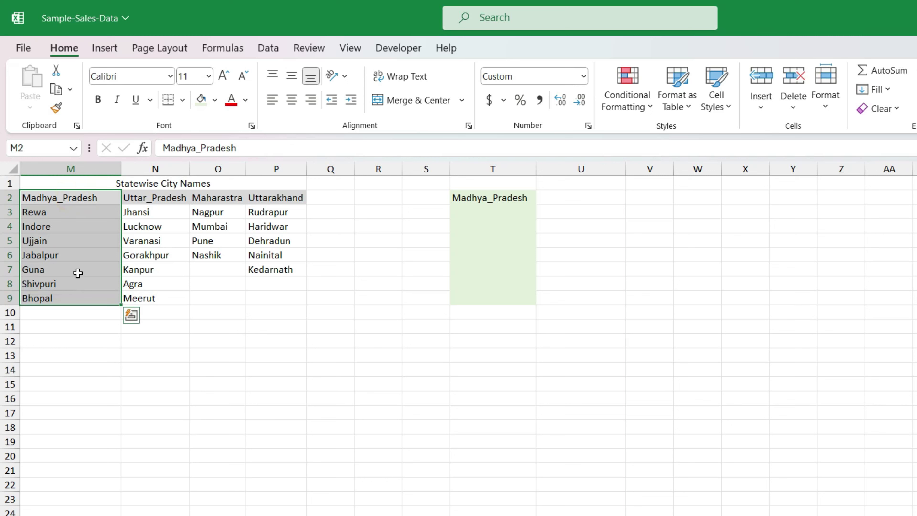
{"action": "left_click_drag", "start_coordinate": [140, 197], "coordinate": [140, 294]}
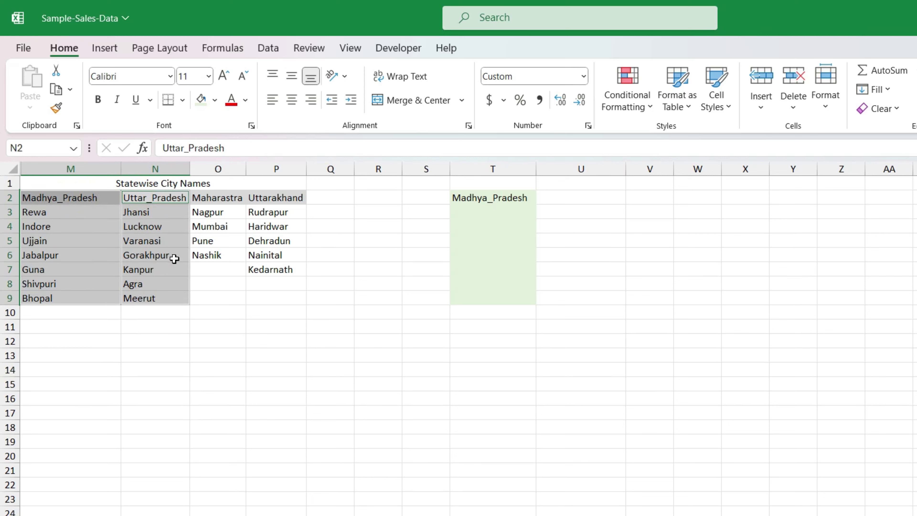
{"action": "left_click_drag", "start_coordinate": [217, 197], "coordinate": [216, 255]}
{"action": "left_click_drag", "start_coordinate": [262, 198], "coordinate": [263, 269]}
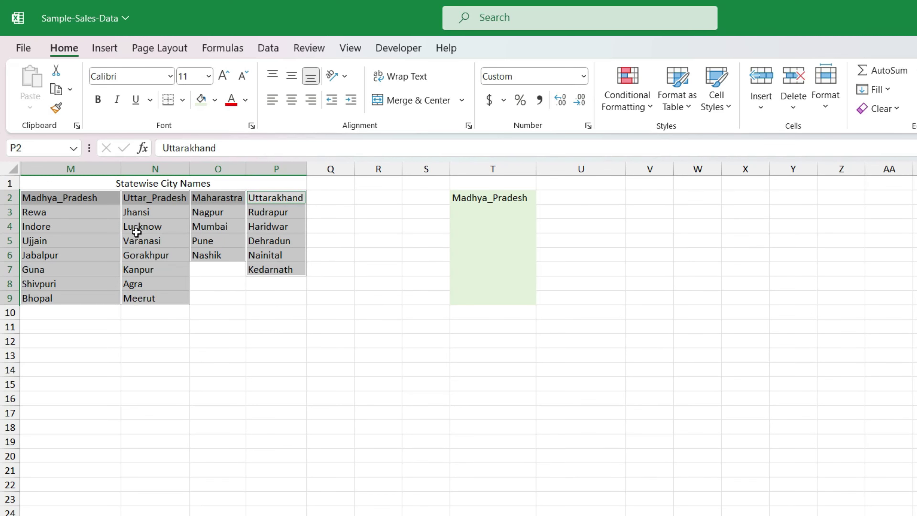
{"action": "left_click", "coordinate": [223, 48]}
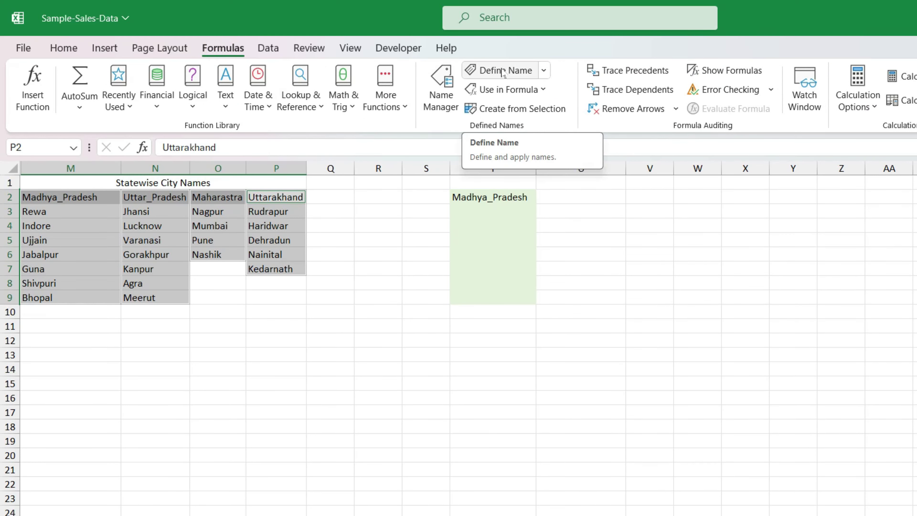
{"action": "left_click", "coordinate": [488, 108]}
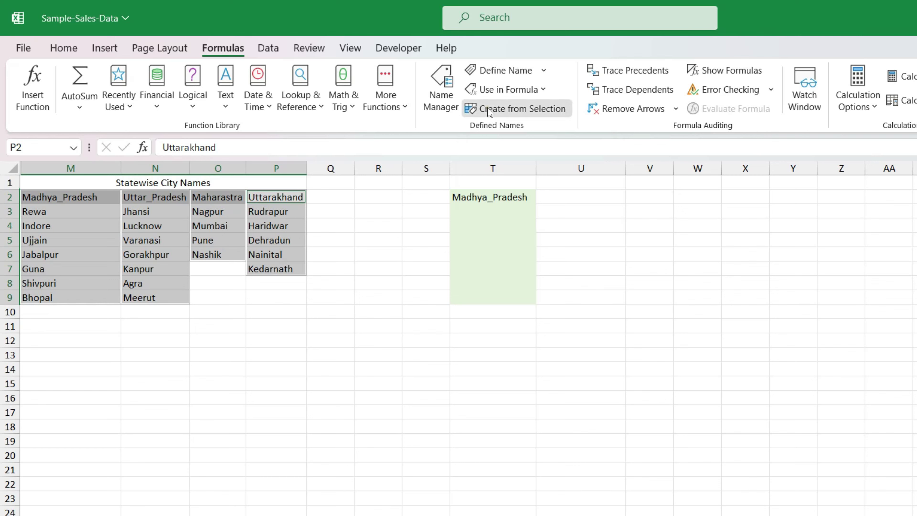
{"action": "left_click_drag", "start_coordinate": [556, 312], "coordinate": [400, 313]}
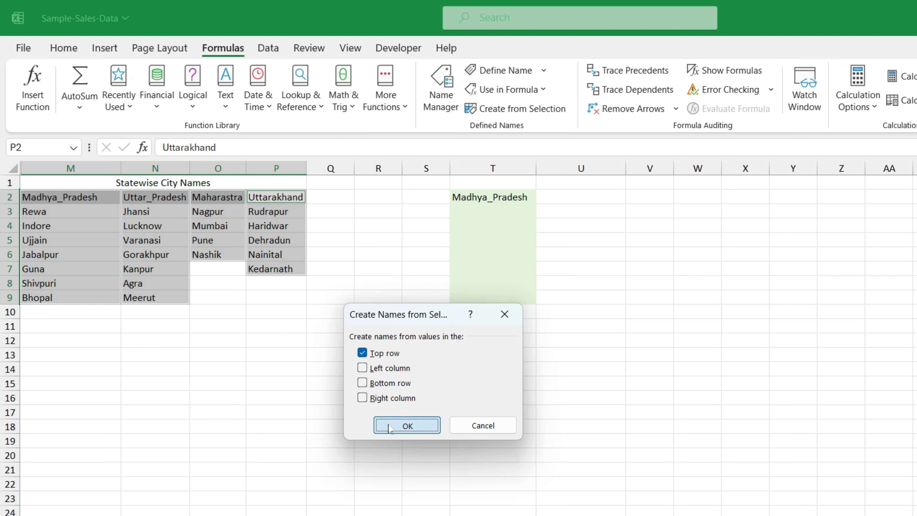
Step: Create the names and check Maharastra, Madhya_Pradesh, Uttar_Pradesh and Uttarakhand in the Name Box
{"action": "left_click", "coordinate": [389, 425]}
{"action": "left_click", "coordinate": [155, 217]}
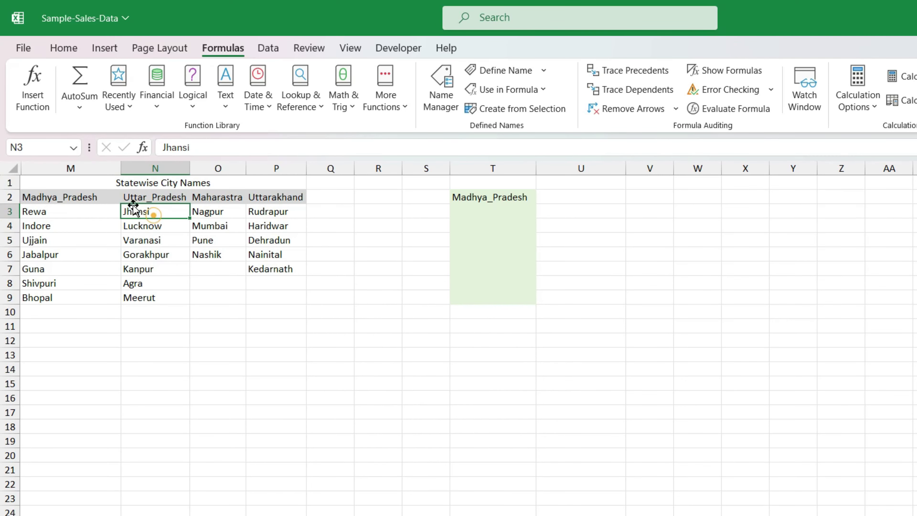
{"action": "left_click", "coordinate": [72, 147]}
{"action": "left_click", "coordinate": [60, 181]}
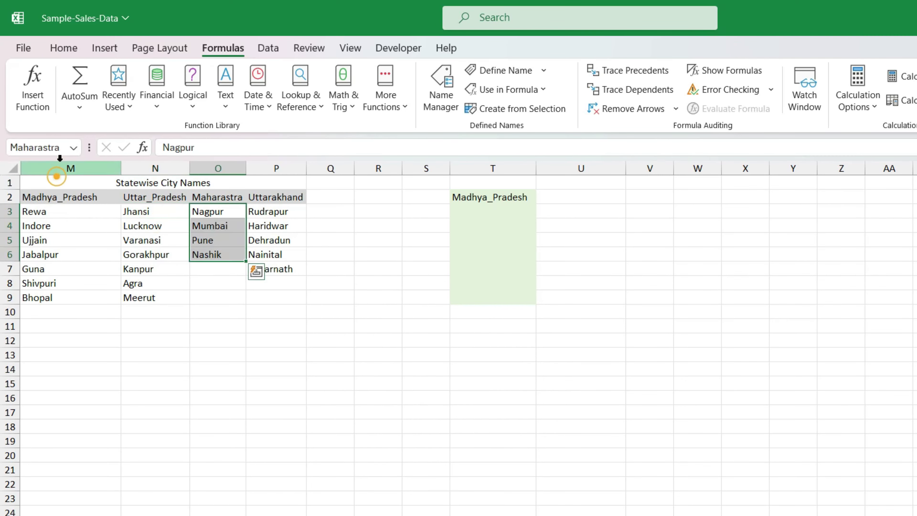
{"action": "left_click", "coordinate": [72, 147]}
{"action": "left_click", "coordinate": [61, 165]}
{"action": "left_click", "coordinate": [72, 147]}
{"action": "left_click", "coordinate": [60, 194]}
{"action": "left_click", "coordinate": [151, 212]}
{"action": "left_click", "coordinate": [146, 284]}
{"action": "left_click", "coordinate": [72, 147]}
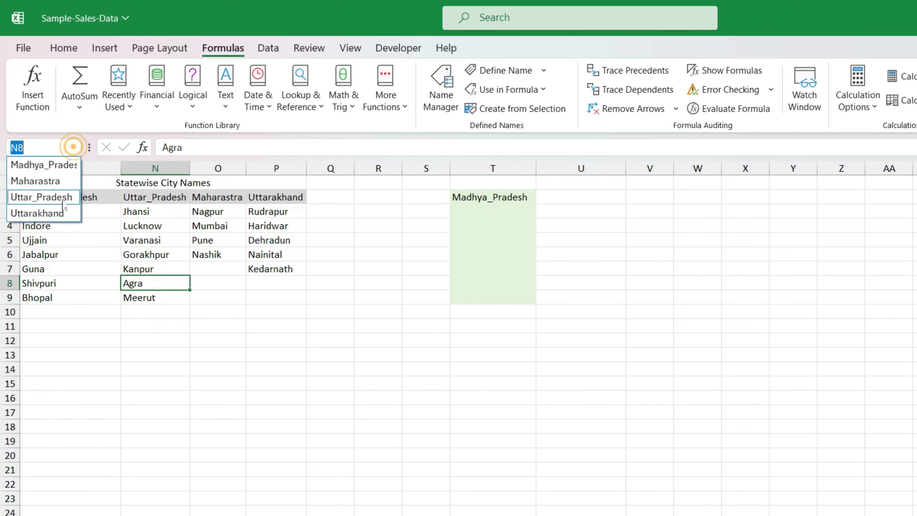
{"action": "left_click", "coordinate": [59, 211]}
Step: Select cell U2 beside the state in T2, ready for the city formula
{"action": "left_click", "coordinate": [487, 198]}
{"action": "left_click", "coordinate": [487, 217]}
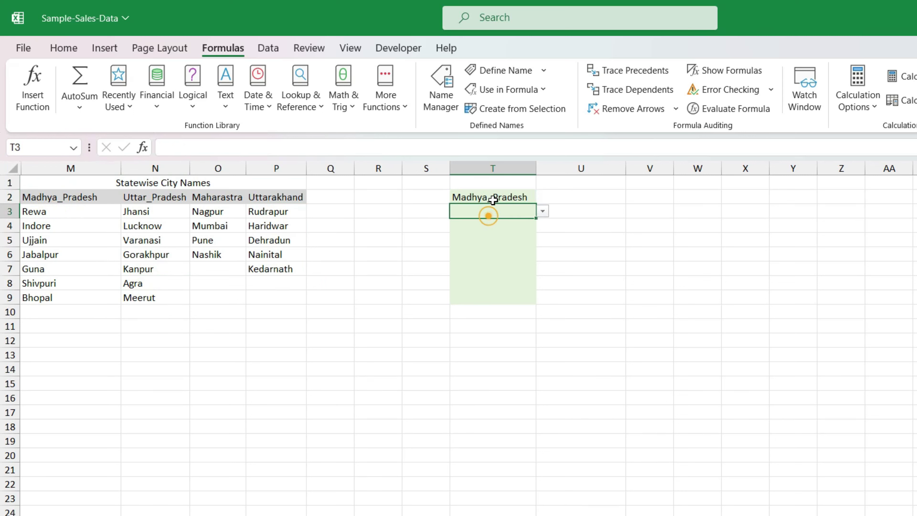
{"action": "left_click", "coordinate": [493, 196]}
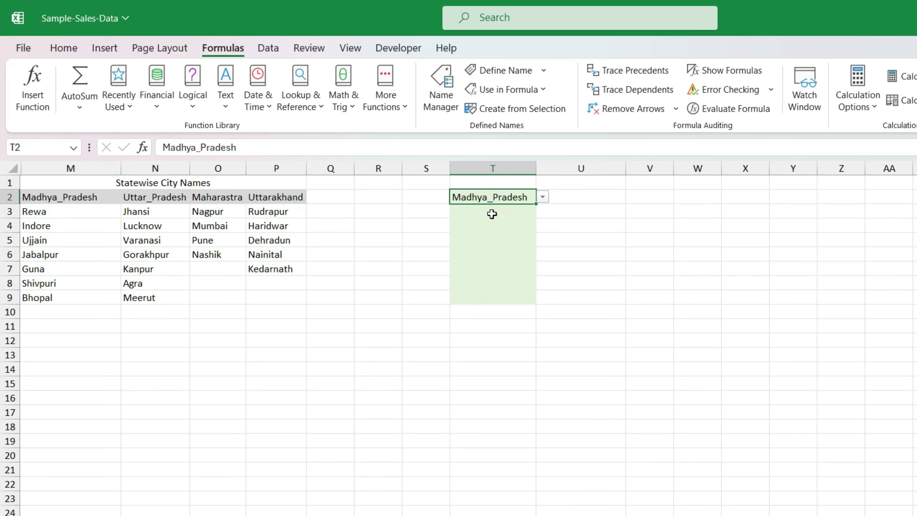
{"action": "left_click", "coordinate": [585, 198]}
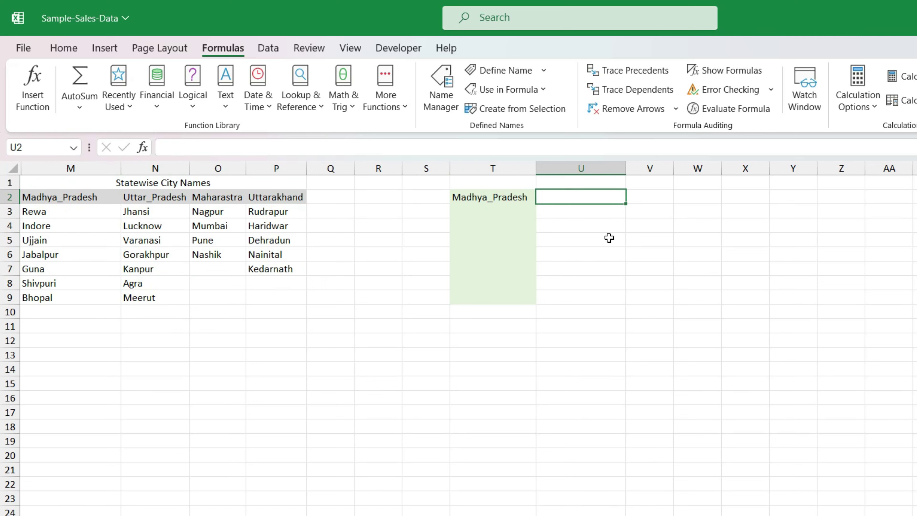
{"action": "left_click", "coordinate": [594, 216]}
Step: Enter =INDIRECT(T2) in U2 so the chosen state's cities spill down column U
{"action": "left_click", "coordinate": [595, 196]}
{"action": "type", "text": "=indirec"}
{"action": "key", "text": "Tab"}
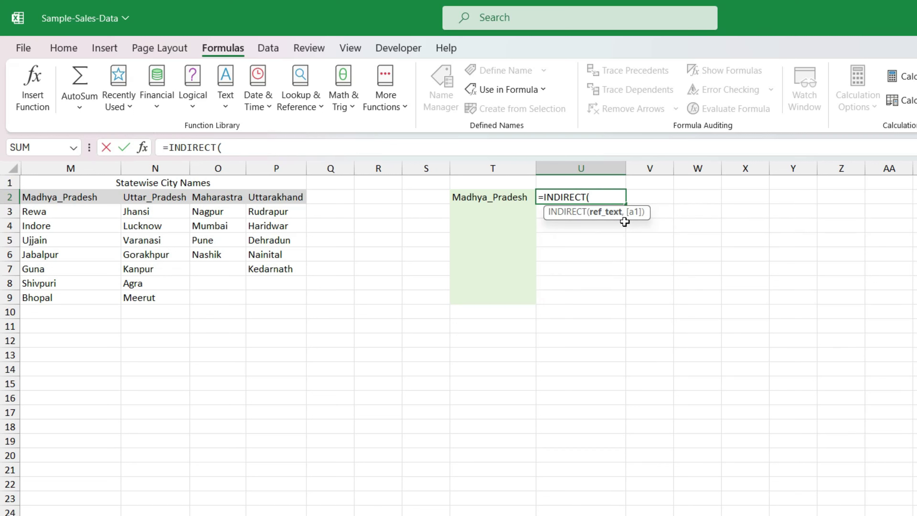
{"action": "key", "text": "Left"}
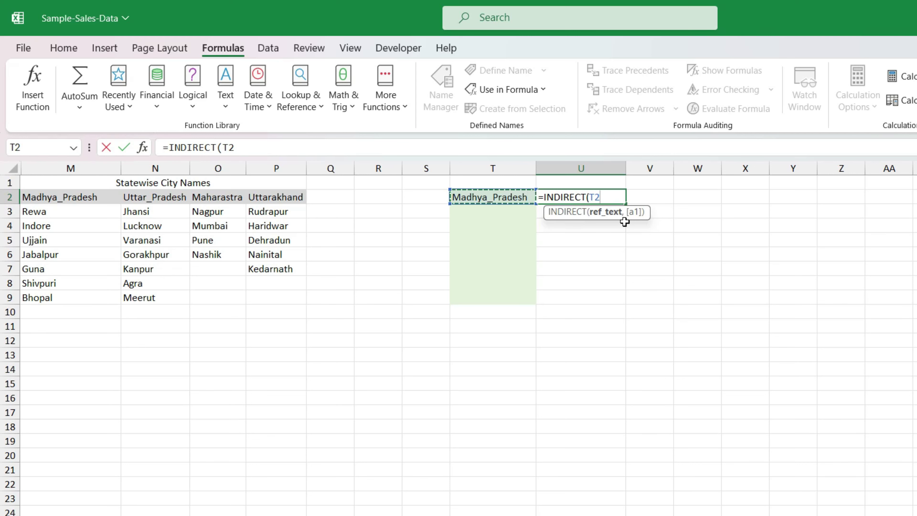
{"action": "type", "text": ")"}
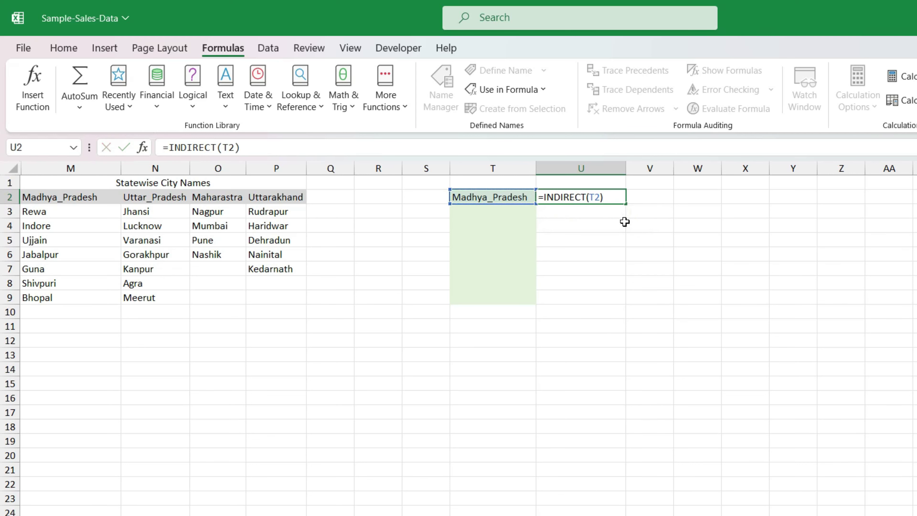
{"action": "key", "text": "ctrl+Return"}
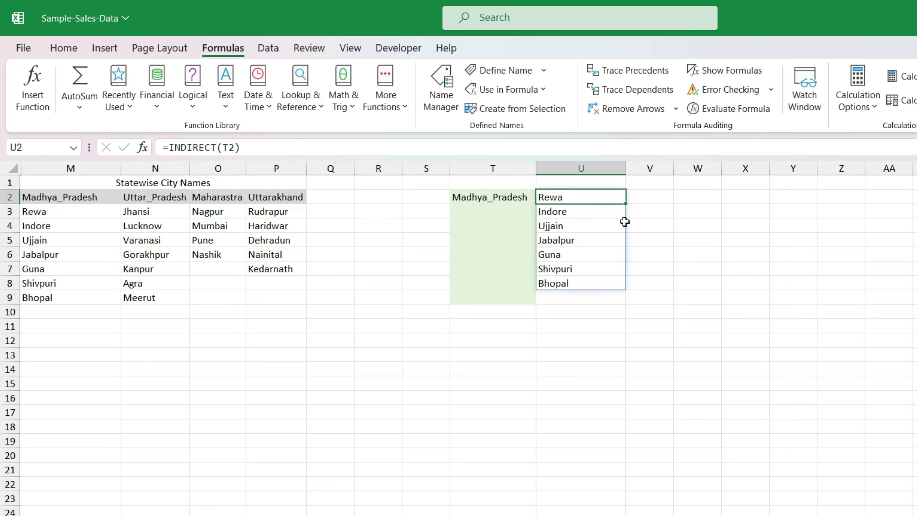
Step: Switch T2 to Uttar_Pradesh, then Maharastra, checking the spilled cities in column U
{"action": "left_click", "coordinate": [480, 199]}
{"action": "left_click", "coordinate": [502, 269]}
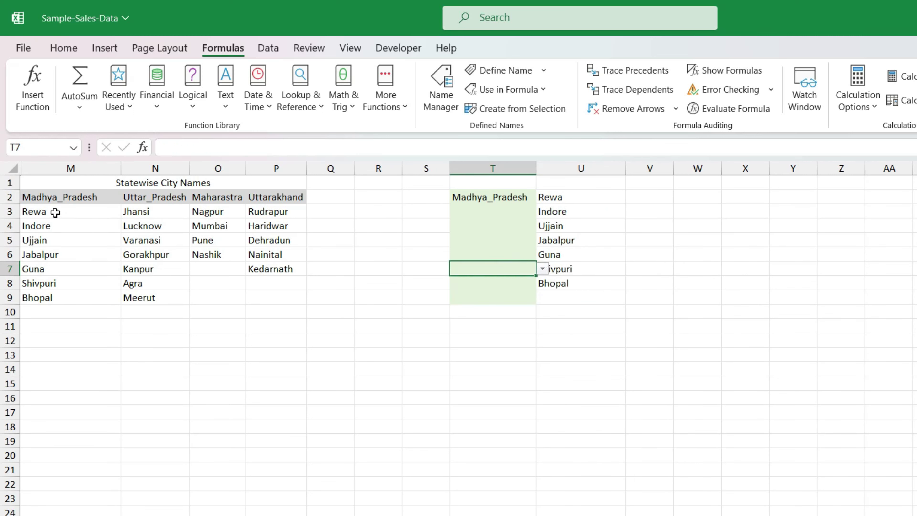
{"action": "left_click_drag", "start_coordinate": [55, 212], "coordinate": [57, 298]}
{"action": "left_click", "coordinate": [493, 197]}
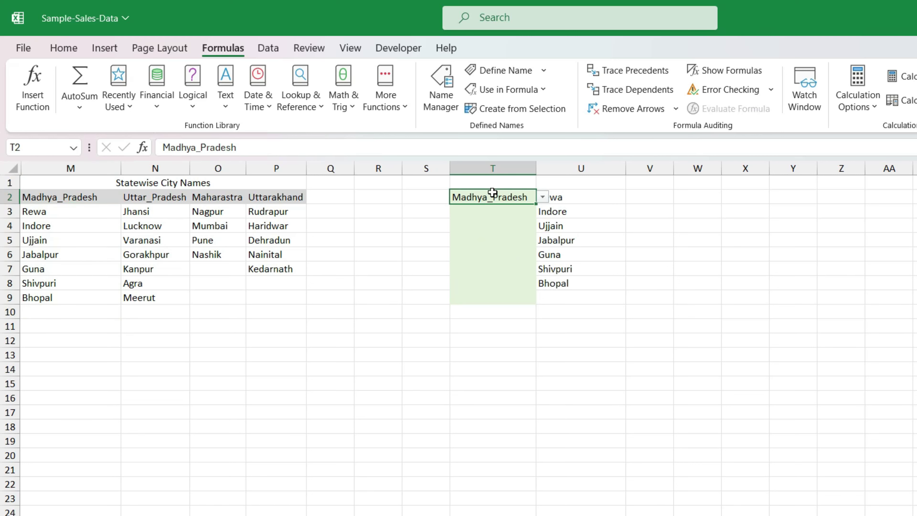
{"action": "left_click", "coordinate": [543, 196]}
{"action": "left_click", "coordinate": [493, 224]}
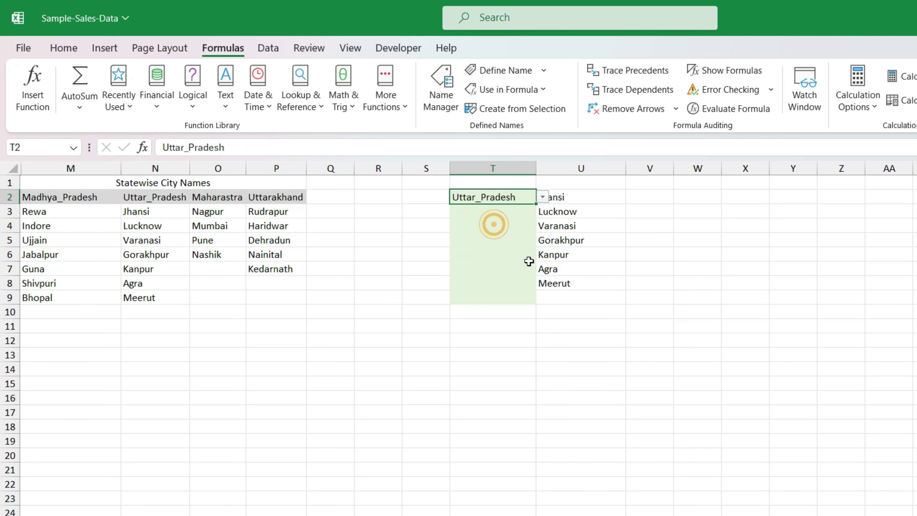
{"action": "left_click", "coordinate": [563, 198]}
{"action": "left_click", "coordinate": [505, 240]}
{"action": "left_click", "coordinate": [501, 196]}
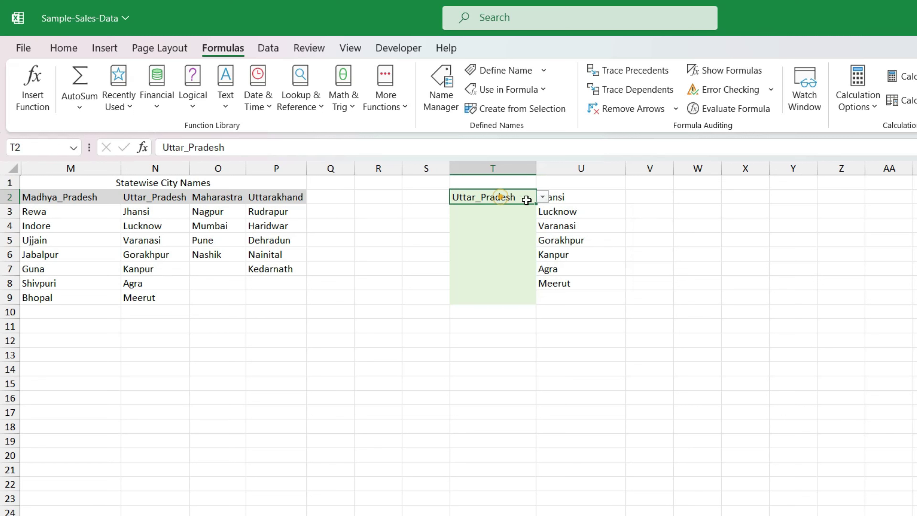
{"action": "left_click", "coordinate": [542, 197]}
{"action": "left_click", "coordinate": [483, 233]}
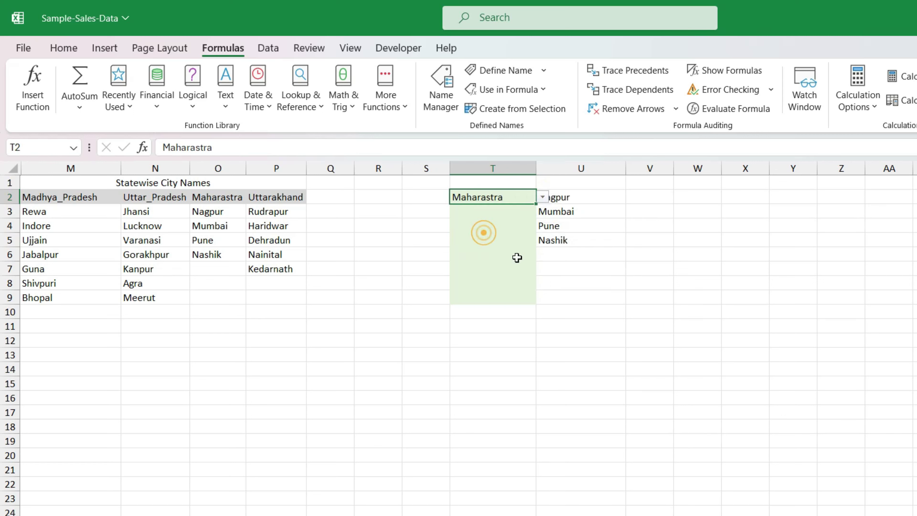
{"action": "left_click", "coordinate": [562, 241]}
{"action": "left_click", "coordinate": [571, 198]}
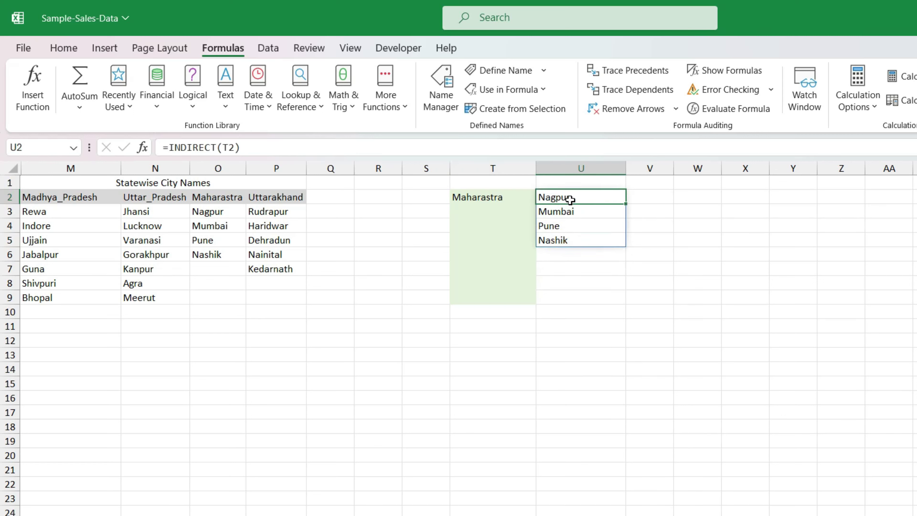
{"action": "left_click", "coordinate": [564, 239]}
{"action": "left_click", "coordinate": [570, 198]}
Step: Preview U2's =INDIRECT(T2) result, cancel with Esc, then delete the formula
{"action": "left_click", "coordinate": [487, 196]}
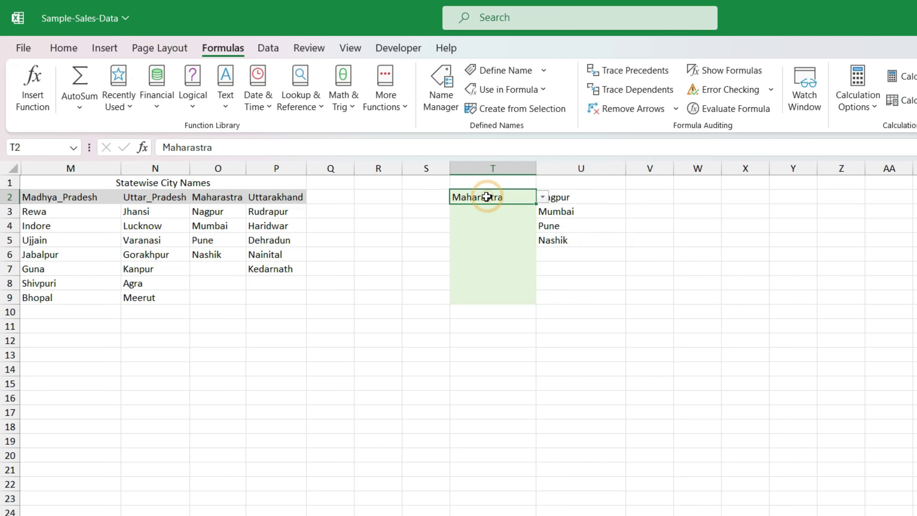
{"action": "left_click", "coordinate": [585, 195]}
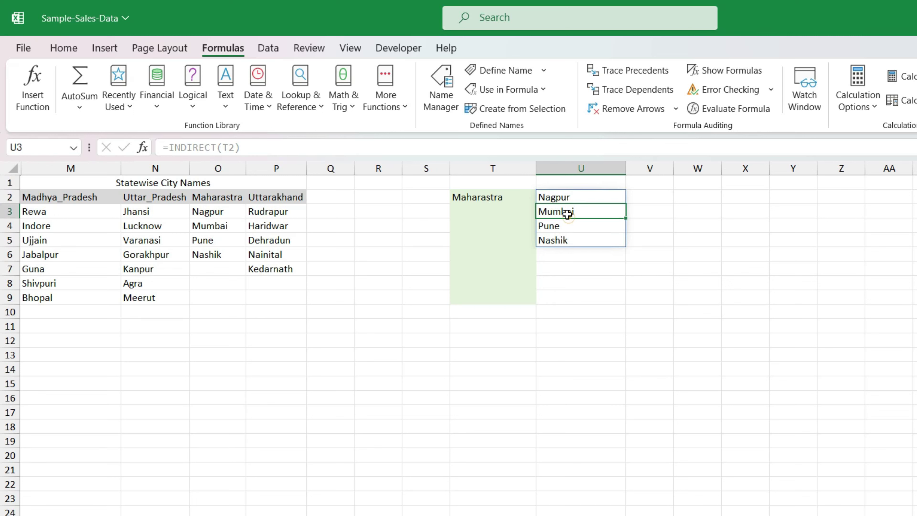
{"action": "left_click", "coordinate": [569, 197]}
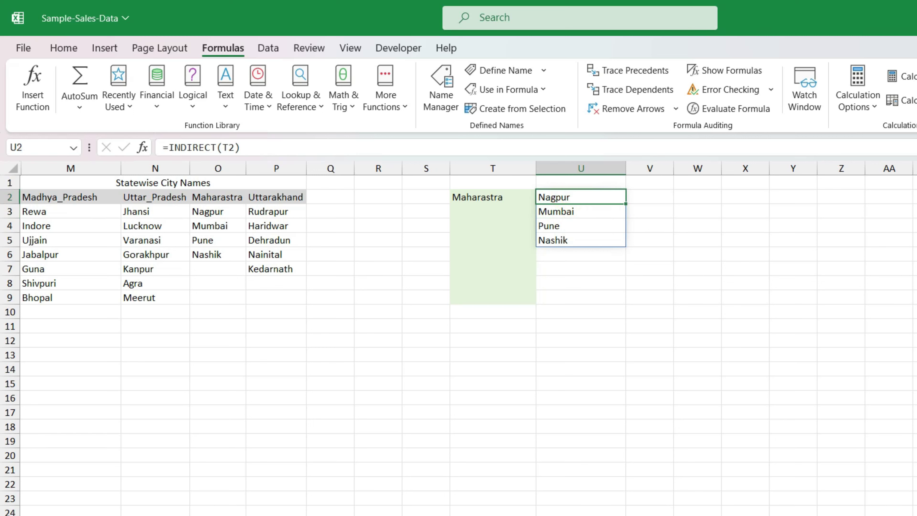
{"action": "left_click_drag", "start_coordinate": [240, 147], "coordinate": [163, 148]}
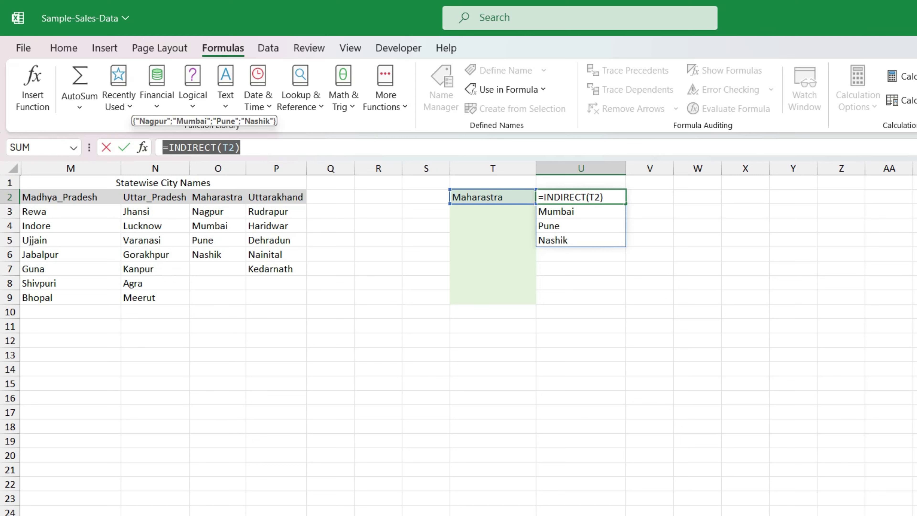
{"action": "key", "text": "Escape"}
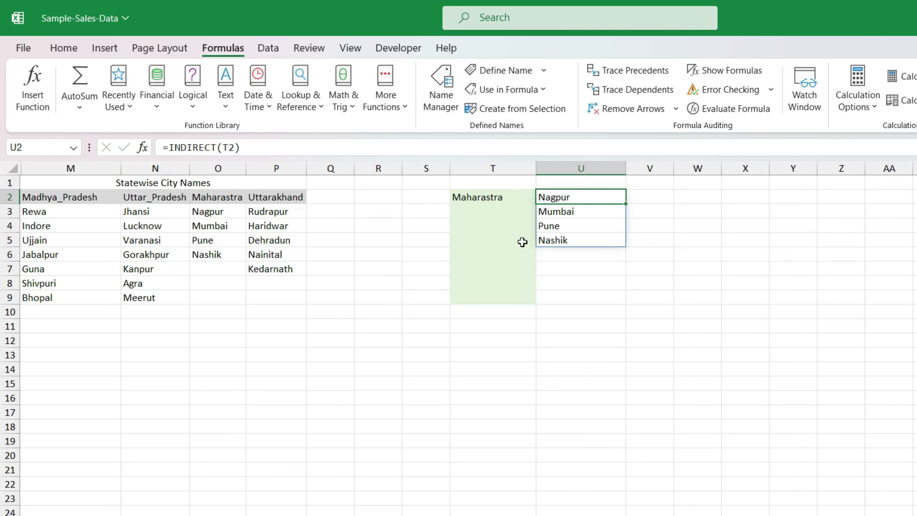
{"action": "left_click", "coordinate": [497, 197]}
{"action": "left_click", "coordinate": [555, 197]}
{"action": "key", "text": "Delete"}
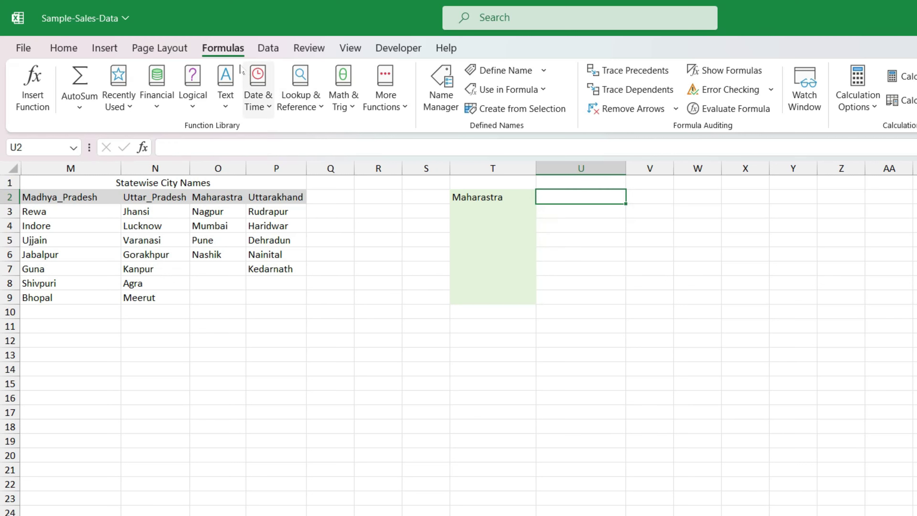
Step: Set U2's Data Validation to allow a List
{"action": "left_click", "coordinate": [263, 48]}
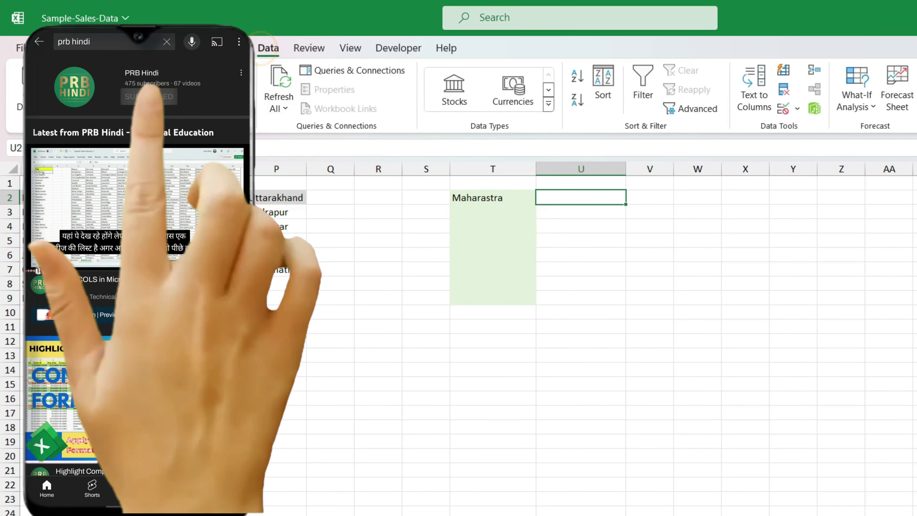
{"action": "left_click", "coordinate": [784, 109]}
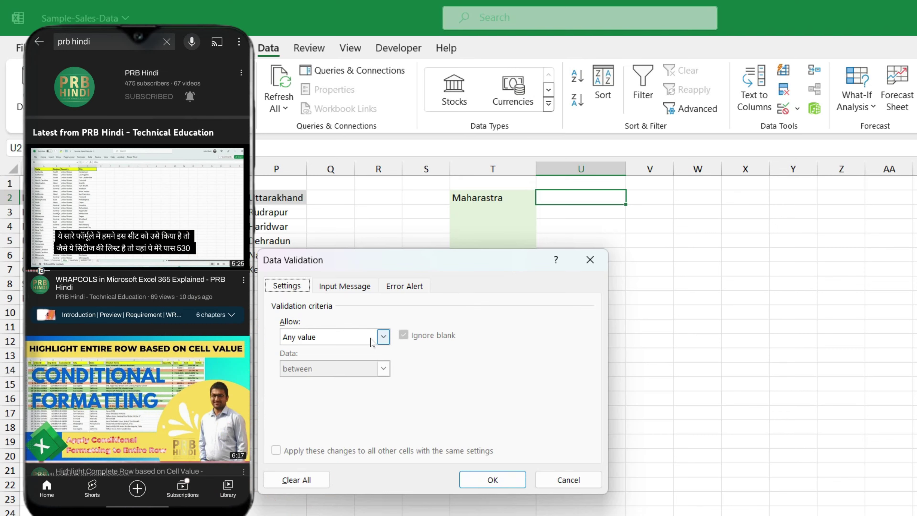
{"action": "left_click", "coordinate": [377, 337]}
{"action": "left_click", "coordinate": [319, 383]}
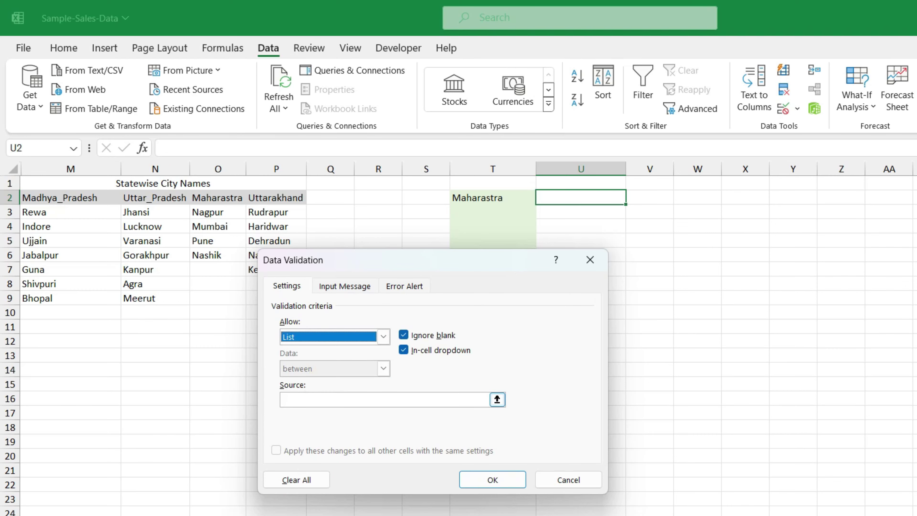
{"action": "left_click", "coordinate": [332, 398]}
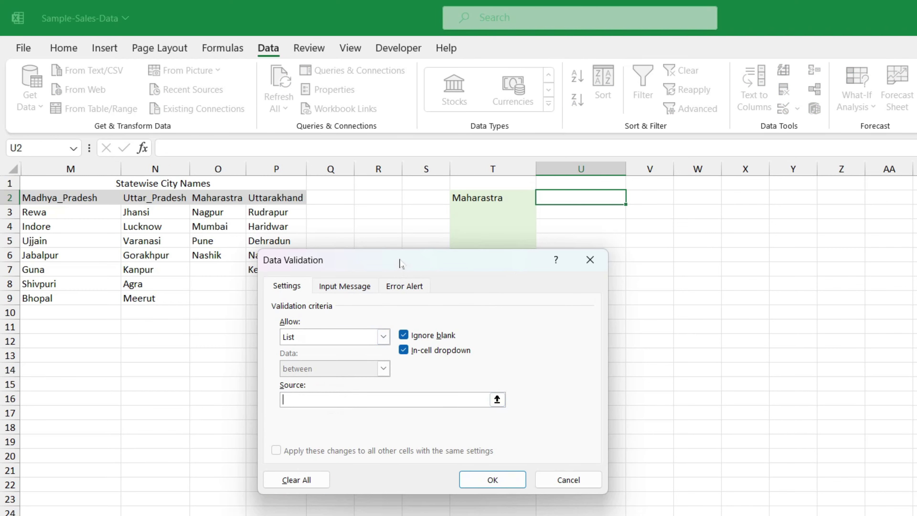
{"action": "mouse_move", "coordinate": [412, 260]}
{"action": "left_mouse_down"}
{"action": "mouse_move", "coordinate": [747, 228]}
{"action": "mouse_move", "coordinate": [805, 196]}
{"action": "left_mouse_up"}
{"action": "type", "text": "=INDIRECT("}
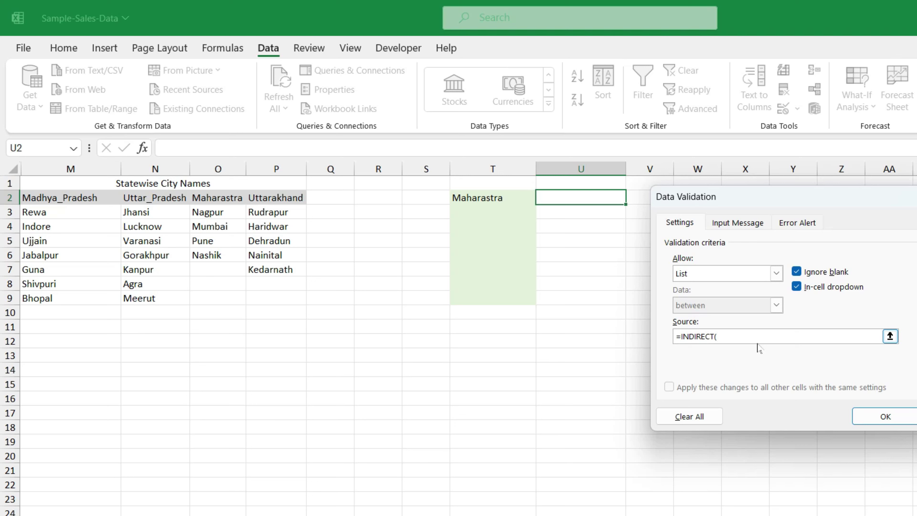
Step: Build the list source =INDIRECT(T2) and adjust the dollar signs on the T2 reference
{"action": "left_click", "coordinate": [489, 198]}
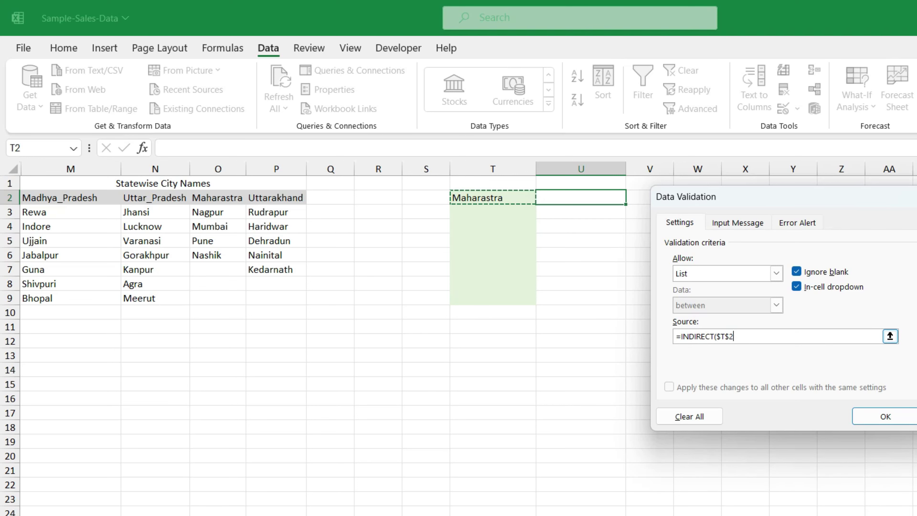
{"action": "left_click", "coordinate": [725, 335]}
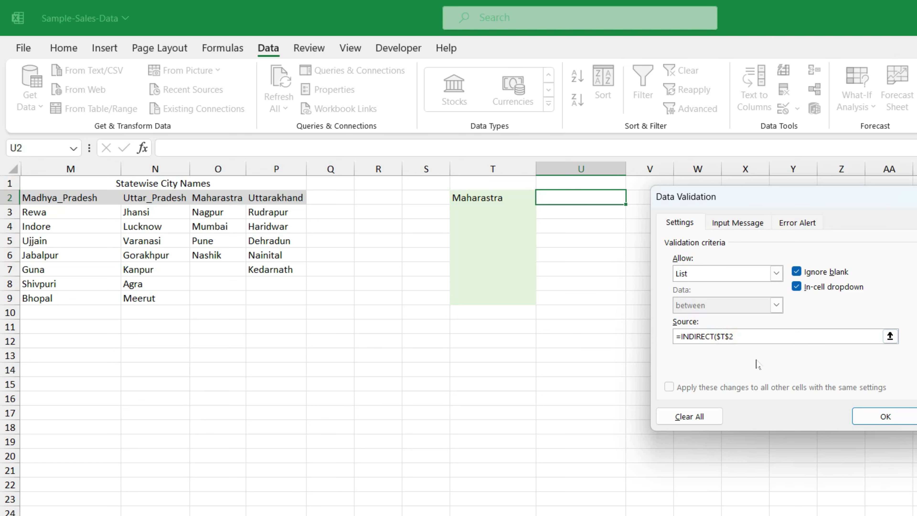
{"action": "left_click", "coordinate": [743, 336]}
{"action": "left_click", "coordinate": [725, 336]}
{"action": "left_click", "coordinate": [749, 340]}
Step: Close the INDIRECT source with ')' and confirm U2's city list validation rule
{"action": "type", "text": ")"}
{"action": "left_click", "coordinate": [897, 417]}
{"action": "left_click", "coordinate": [592, 216]}
{"action": "left_click", "coordinate": [602, 198]}
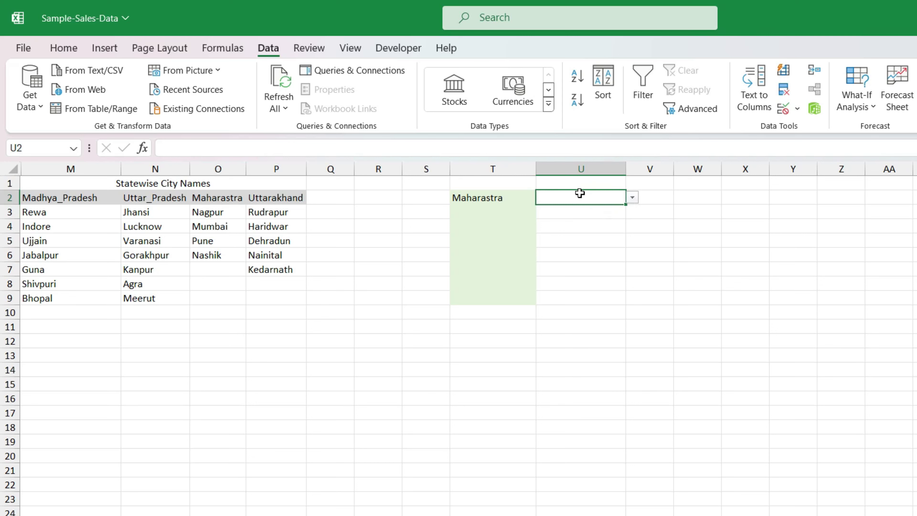
Step: Fill the city cells U2:U9 with orange
{"action": "left_click_drag", "start_coordinate": [579, 196], "coordinate": [579, 301]}
{"action": "left_click", "coordinate": [67, 51]}
{"action": "left_click", "coordinate": [213, 100]}
{"action": "left_click", "coordinate": [253, 163]}
Step: Apply All Borders to the table range T2:U9
{"action": "left_click_drag", "start_coordinate": [484, 198], "coordinate": [573, 293]}
{"action": "left_click", "coordinate": [183, 101]}
{"action": "left_click", "coordinate": [209, 252]}
{"action": "left_click", "coordinate": [490, 242]}
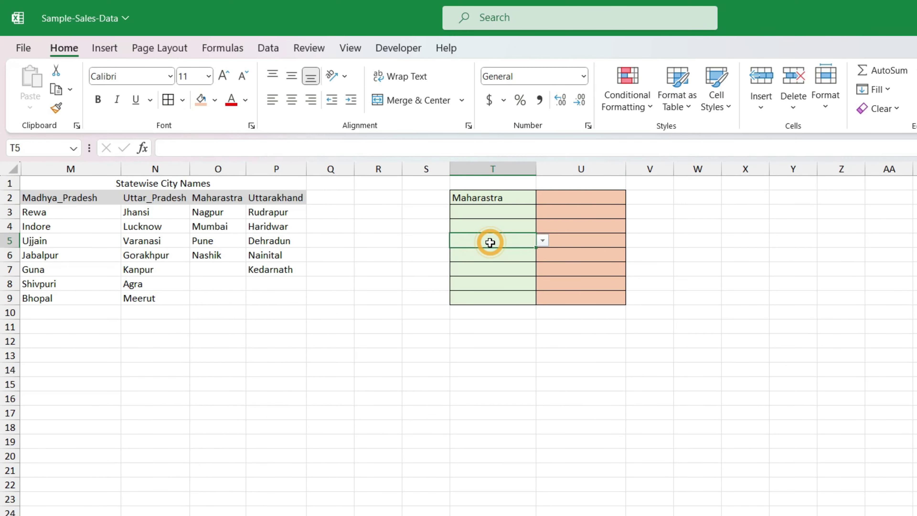
{"action": "left_click", "coordinate": [553, 201]}
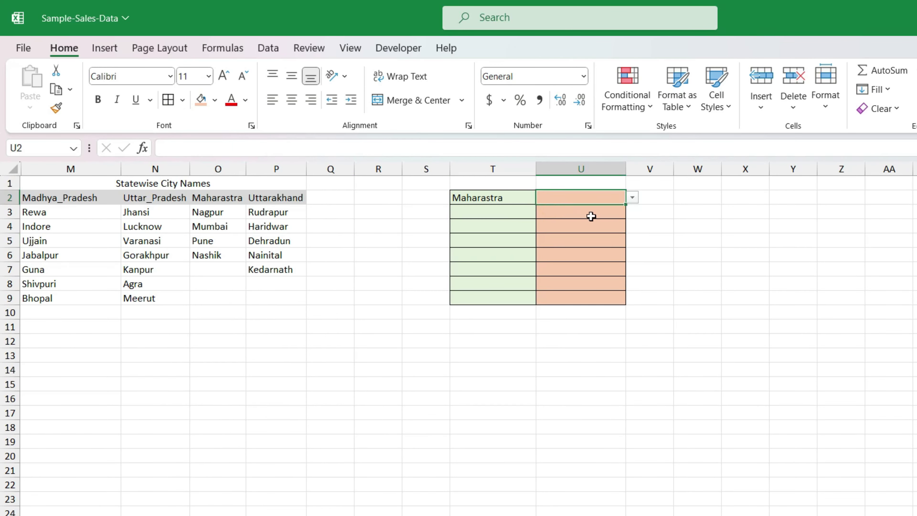
Step: Choose Mumbai as the city in U2 from its dropdown
{"action": "left_click", "coordinate": [632, 197]}
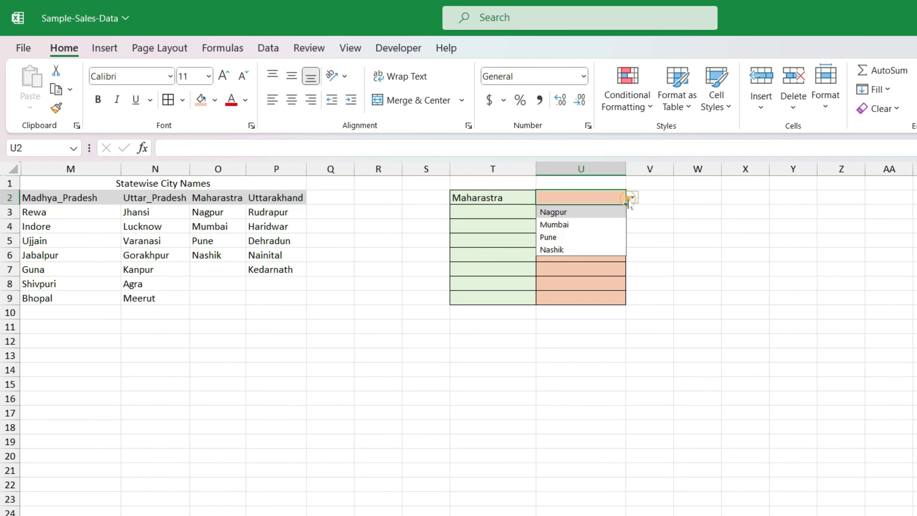
{"action": "left_click", "coordinate": [596, 225]}
{"action": "left_click", "coordinate": [581, 213]}
{"action": "left_click", "coordinate": [581, 198]}
Step: Copy U2 and paste only its validation rule onto U3:U9
{"action": "right_click", "coordinate": [582, 200]}
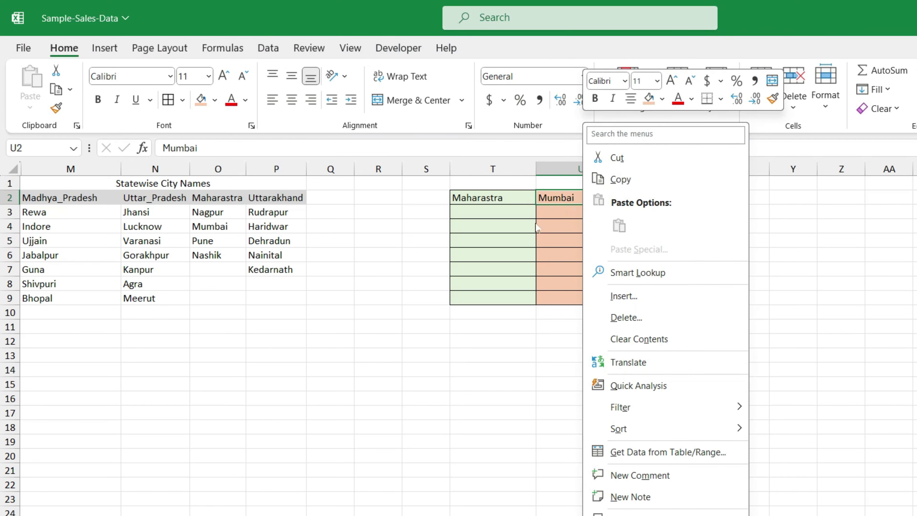
{"action": "key", "text": "ctrl+c"}
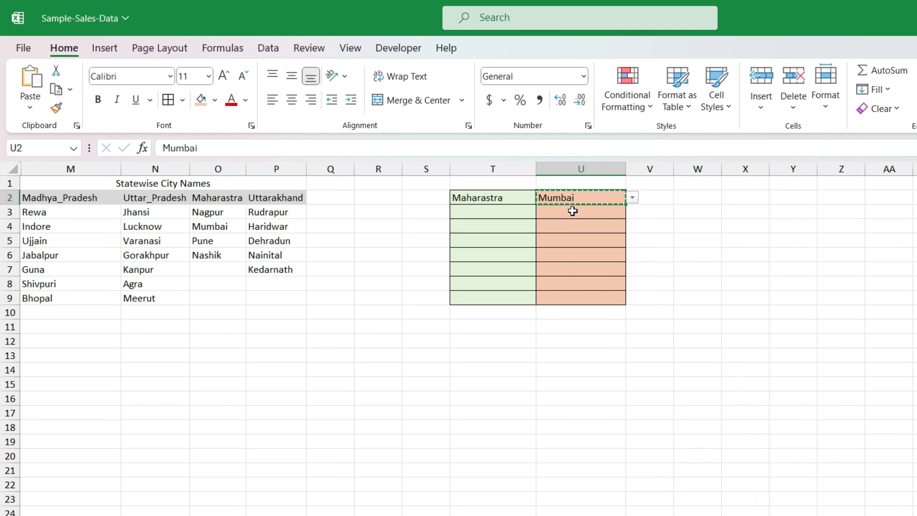
{"action": "left_click_drag", "start_coordinate": [572, 211], "coordinate": [575, 296]}
{"action": "left_click", "coordinate": [30, 107]}
{"action": "left_click", "coordinate": [54, 296]}
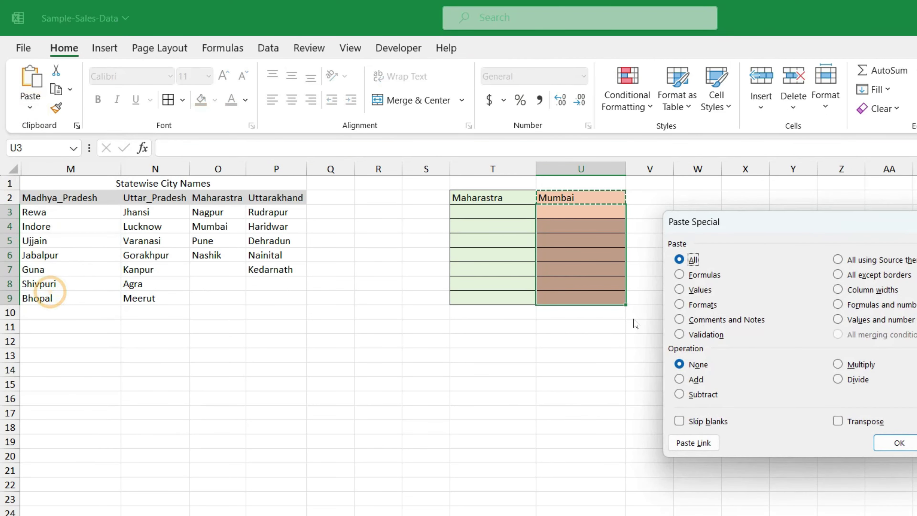
{"action": "left_click", "coordinate": [700, 335]}
{"action": "left_click", "coordinate": [899, 442]}
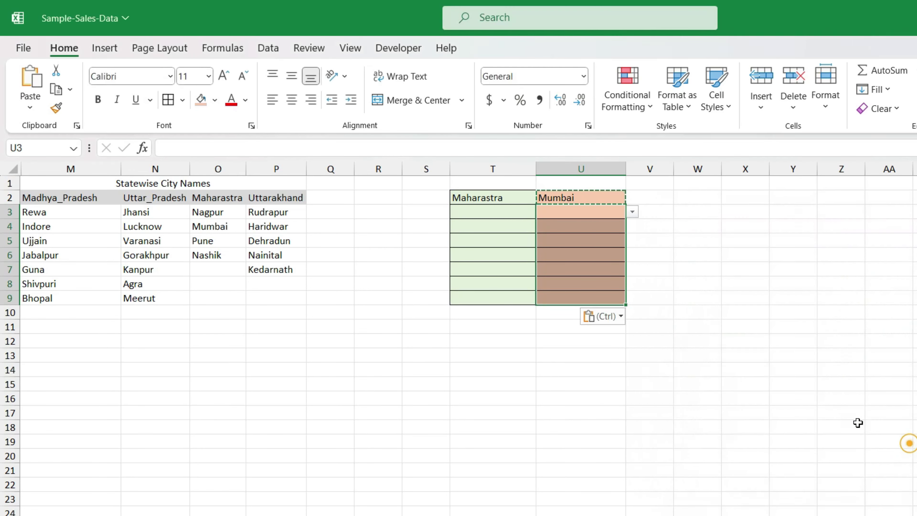
Step: Choose Mumbai for U3 from its city dropdown
{"action": "left_click", "coordinate": [595, 227]}
{"action": "left_click", "coordinate": [615, 214]}
{"action": "left_click", "coordinate": [631, 211]}
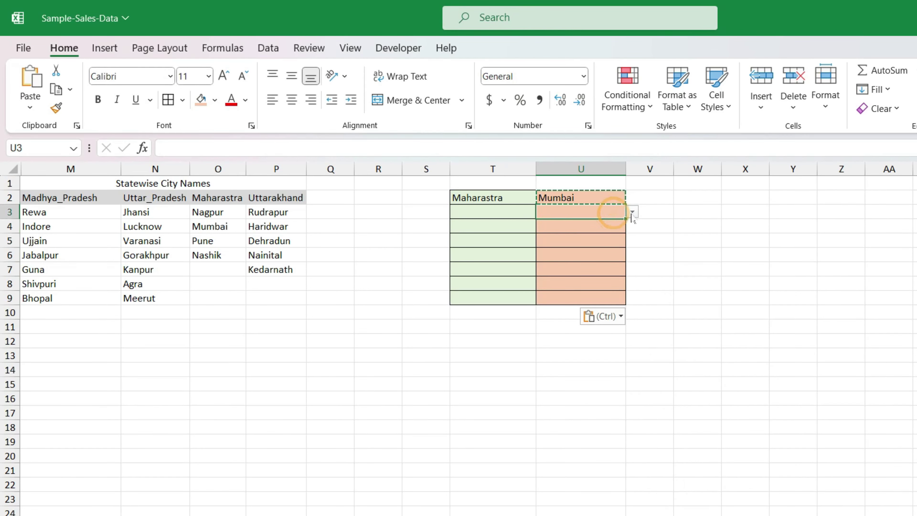
{"action": "left_click", "coordinate": [590, 240]}
Step: Set T3 to Uttar_Pradesh, then pick Pune in U3 from the still-Maharastra list
{"action": "left_click", "coordinate": [494, 211]}
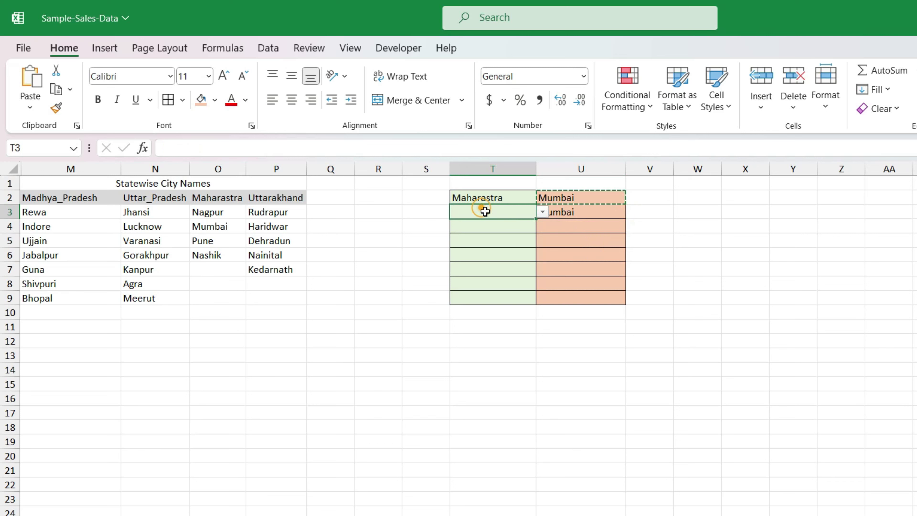
{"action": "left_click", "coordinate": [542, 212]}
{"action": "left_click", "coordinate": [495, 240]}
{"action": "left_click", "coordinate": [618, 213]}
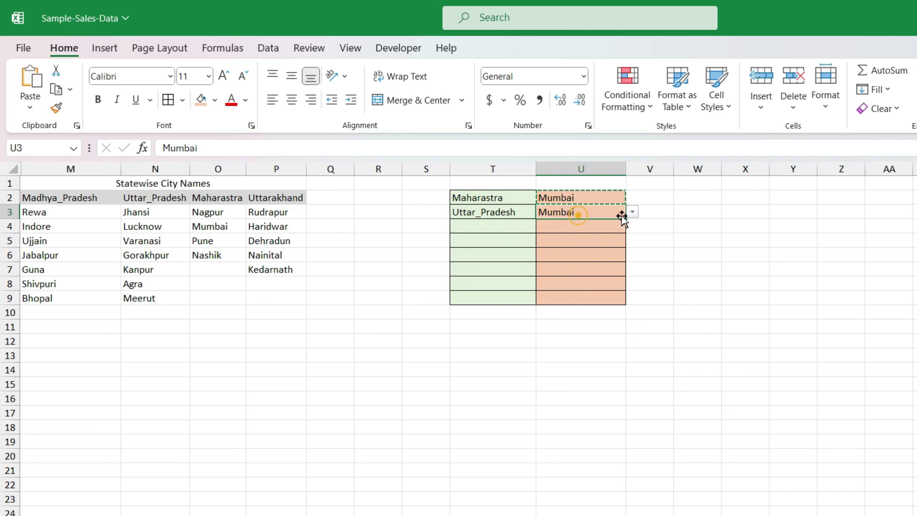
{"action": "left_click", "coordinate": [632, 212]}
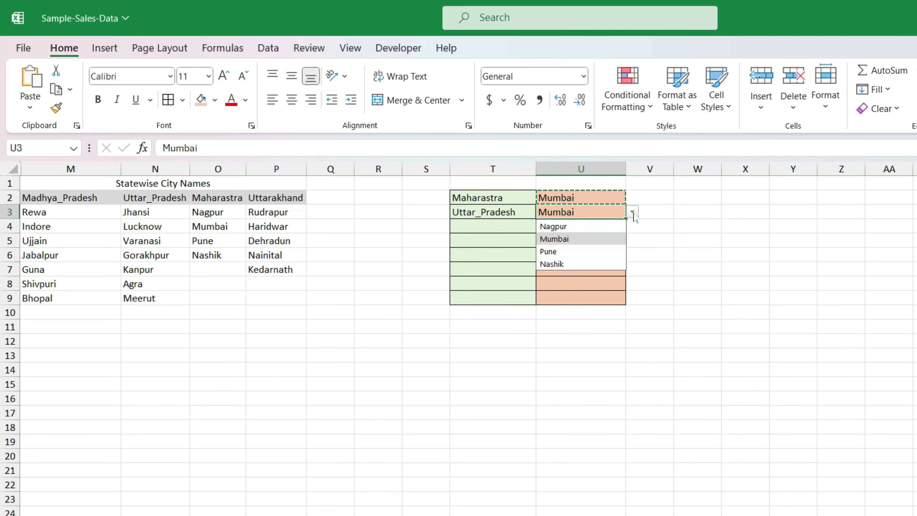
{"action": "left_click", "coordinate": [584, 251]}
{"action": "left_click", "coordinate": [565, 202]}
{"action": "left_click", "coordinate": [268, 48]}
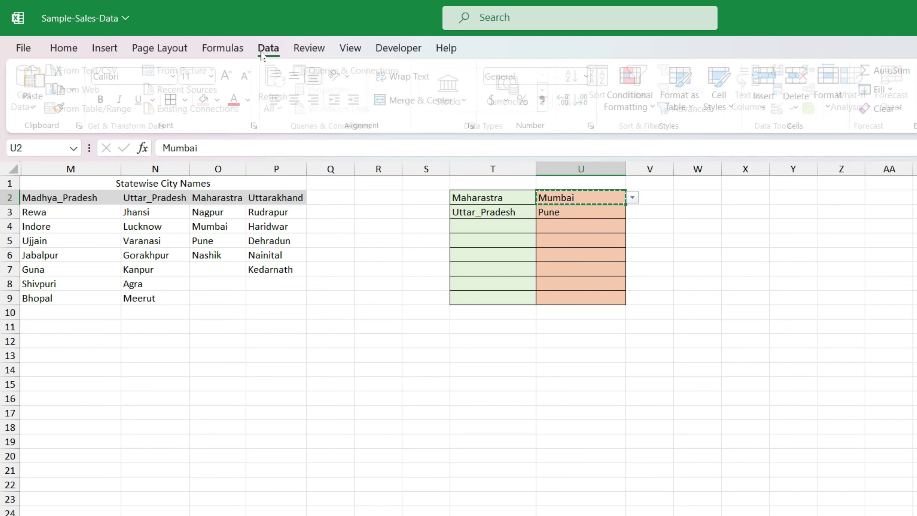
Step: Inspect U2's validation Source, highlighting the absolute $T$2 reference
{"action": "left_click", "coordinate": [783, 110]}
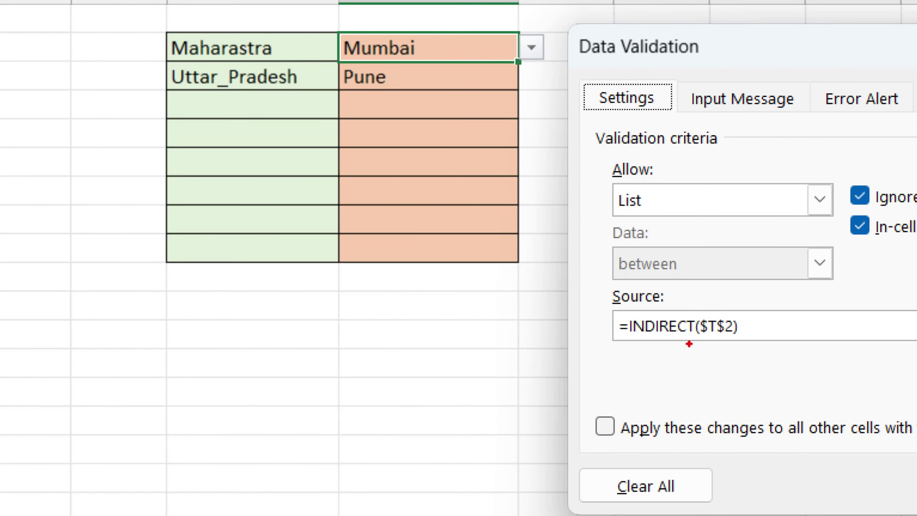
{"action": "left_click_drag", "start_coordinate": [691, 343], "coordinate": [725, 342]}
{"action": "left_click_drag", "start_coordinate": [697, 334], "coordinate": [719, 311]}
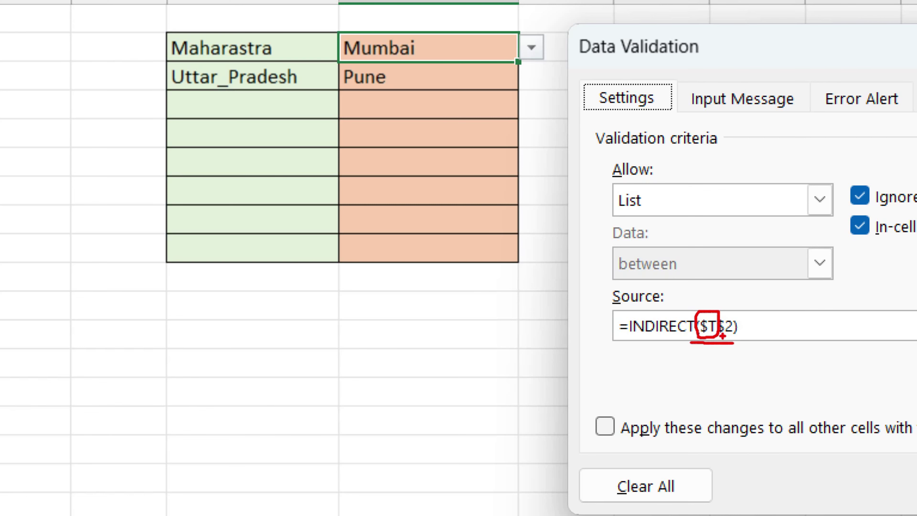
{"action": "key", "text": "Return"}
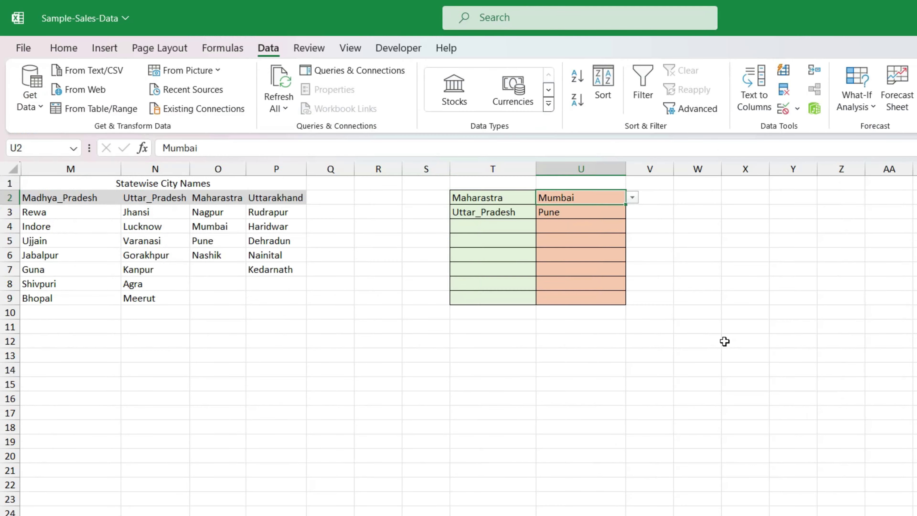
{"action": "left_click", "coordinate": [507, 225]}
{"action": "left_click", "coordinate": [575, 196]}
Step: Change U2's Source to =INDIRECT($T2), copy U2, and select U3:U9
{"action": "left_click", "coordinate": [783, 108]}
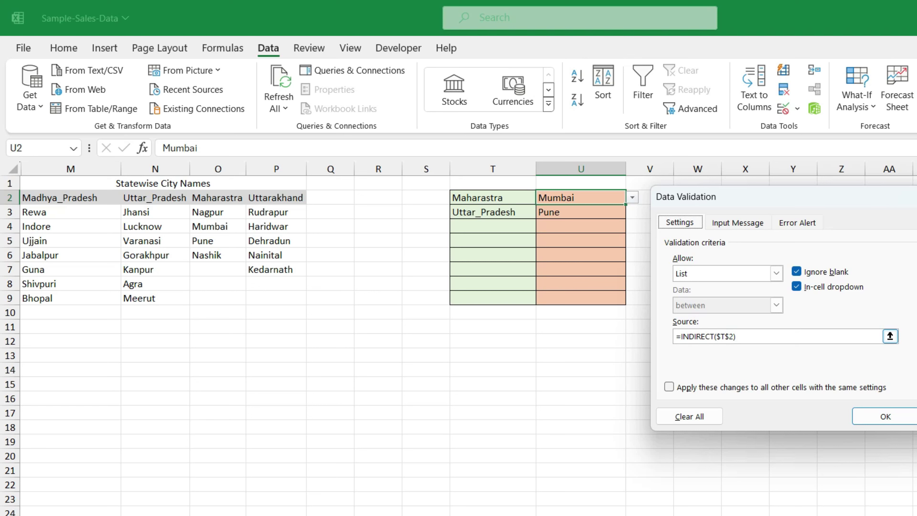
{"action": "left_click", "coordinate": [728, 336]}
{"action": "key", "text": "BackSpace"}
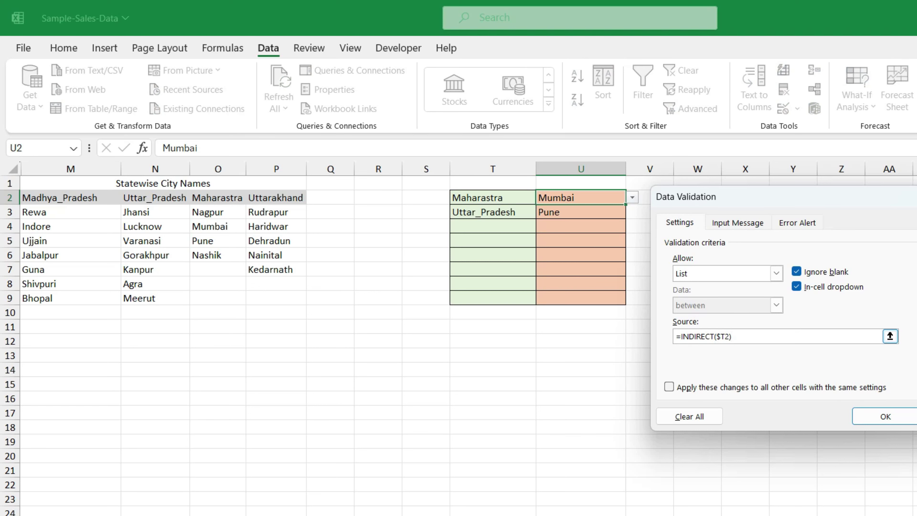
{"action": "key", "text": "Return"}
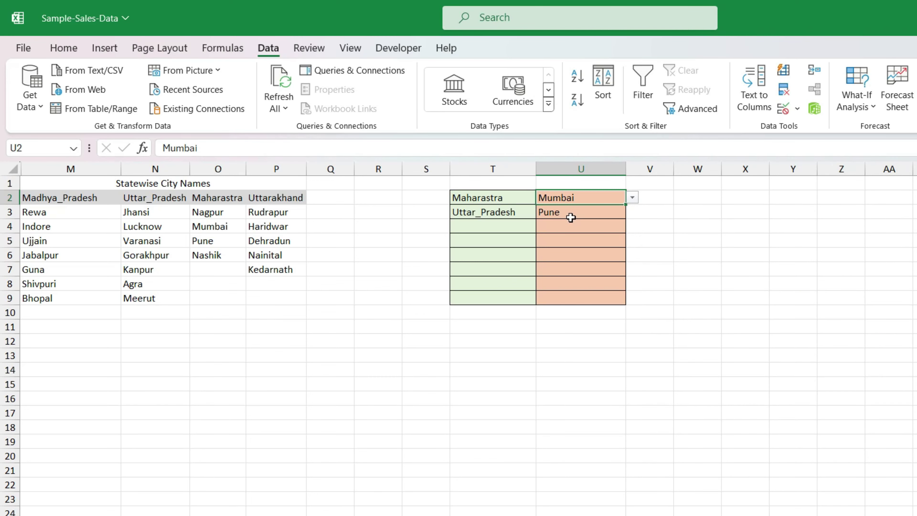
{"action": "key", "text": "ctrl+c"}
{"action": "left_click_drag", "start_coordinate": [581, 213], "coordinate": [591, 295]}
Step: Paste only U2's validation rule onto U3:U9 via Paste Special
{"action": "right_click", "coordinate": [577, 213]}
{"action": "left_click", "coordinate": [613, 249]}
{"action": "left_click", "coordinate": [501, 264]}
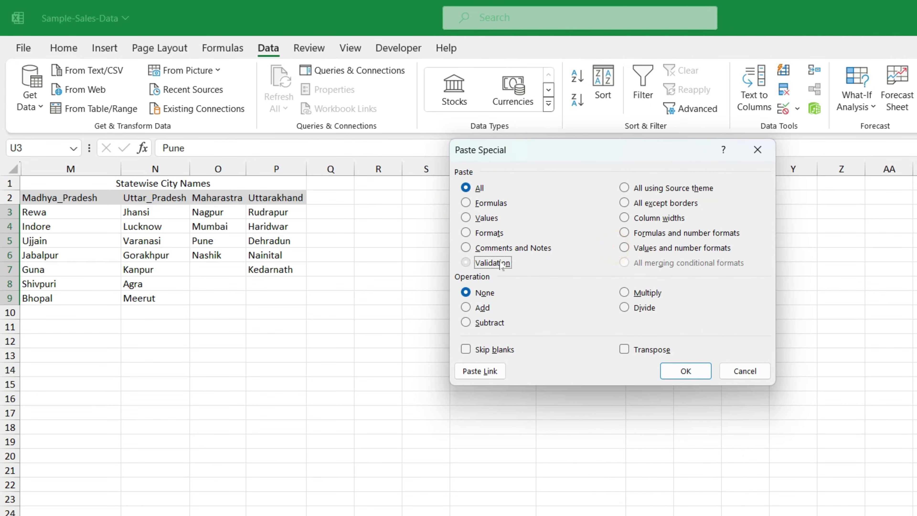
{"action": "left_click", "coordinate": [686, 371]}
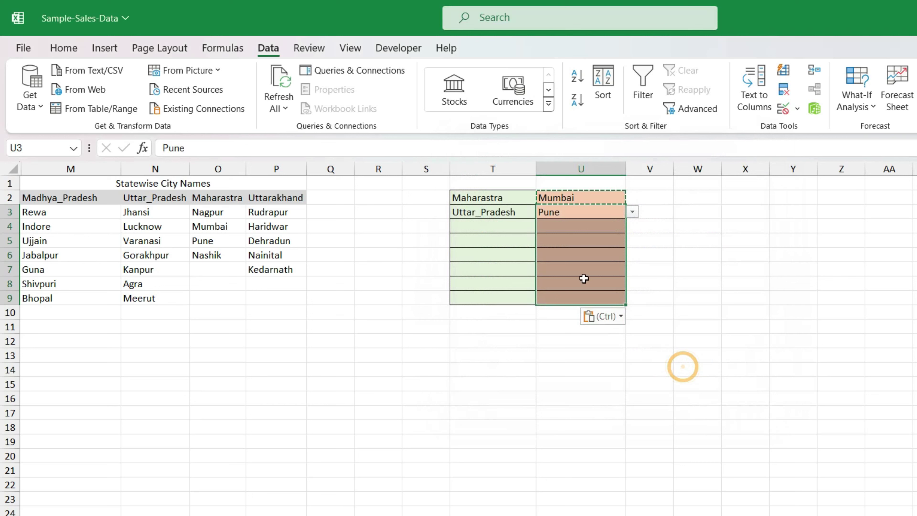
Step: Choose Lucknow as the city in U3
{"action": "left_click", "coordinate": [565, 254]}
{"action": "left_click", "coordinate": [590, 216]}
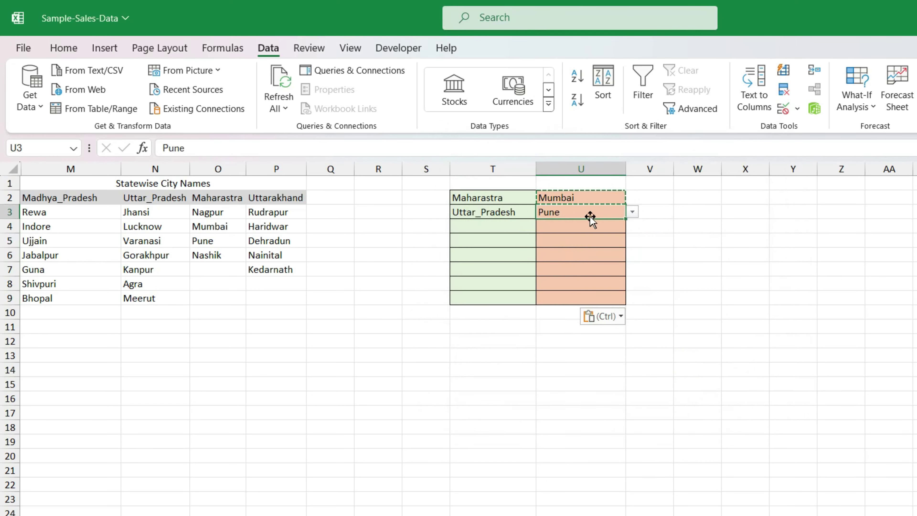
{"action": "left_click", "coordinate": [632, 213]}
{"action": "left_click", "coordinate": [591, 242]}
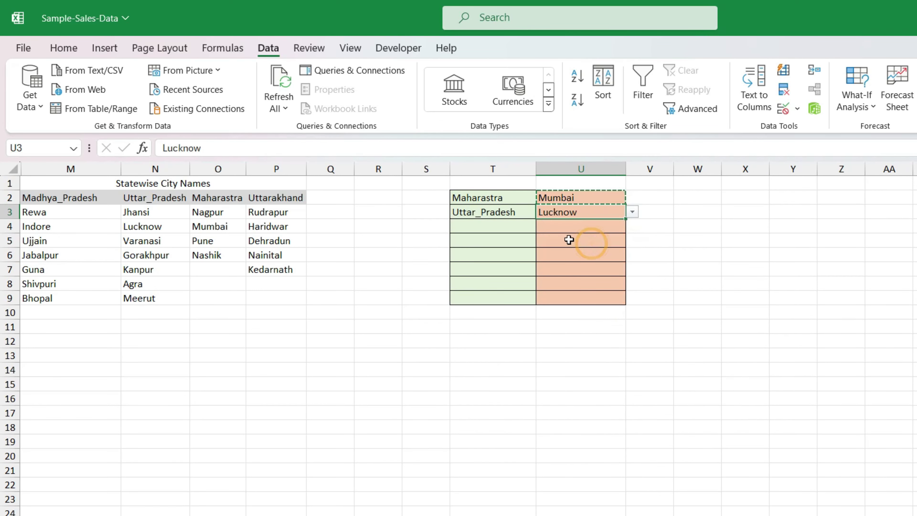
Step: Set row 5 to Madhya_Pradesh with Indore as the city
{"action": "left_click", "coordinate": [499, 237]}
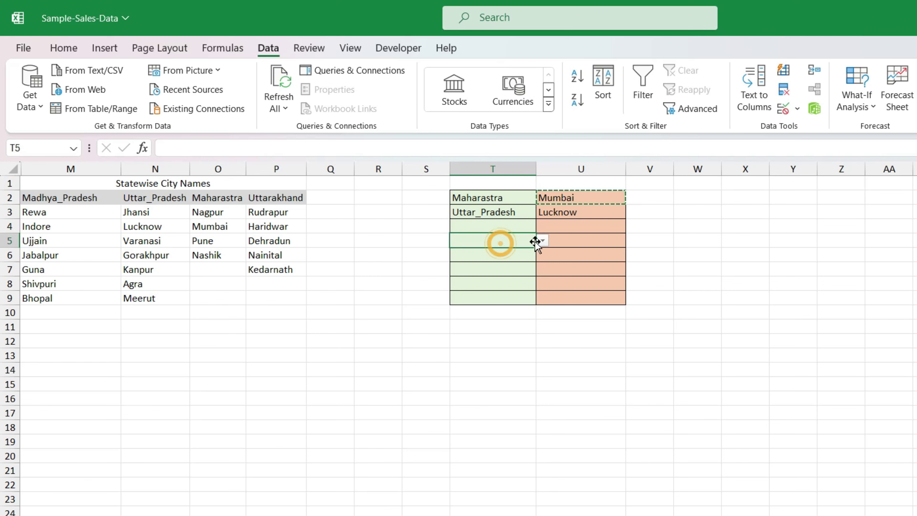
{"action": "left_click", "coordinate": [542, 241]}
{"action": "left_click", "coordinate": [505, 254]}
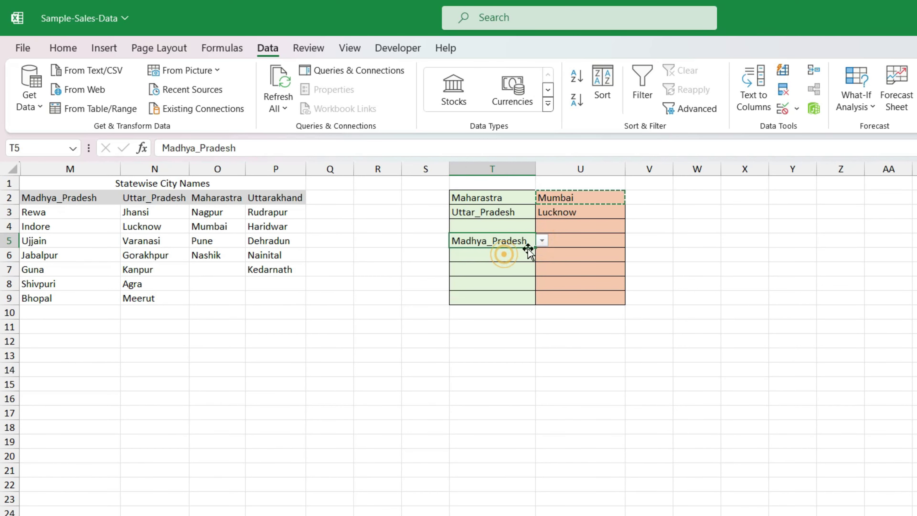
{"action": "left_click", "coordinate": [555, 246]}
{"action": "left_click", "coordinate": [631, 243]}
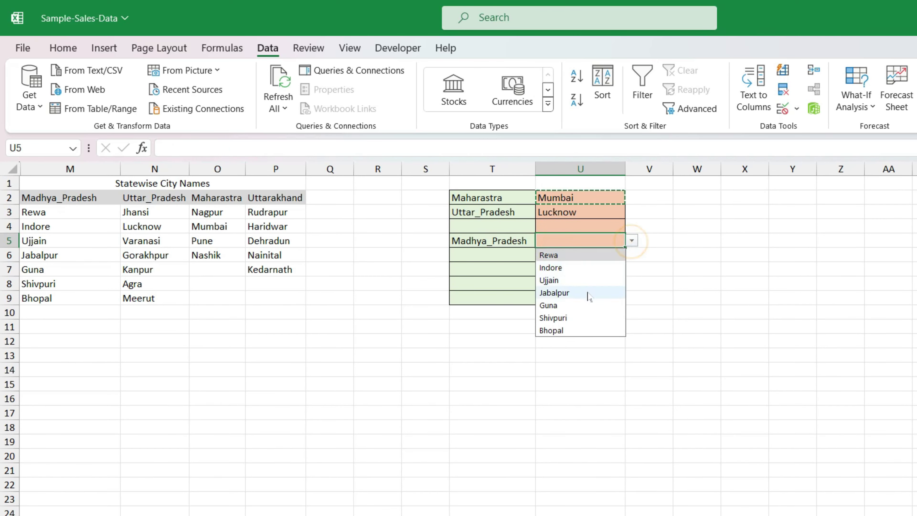
{"action": "left_click", "coordinate": [567, 269]}
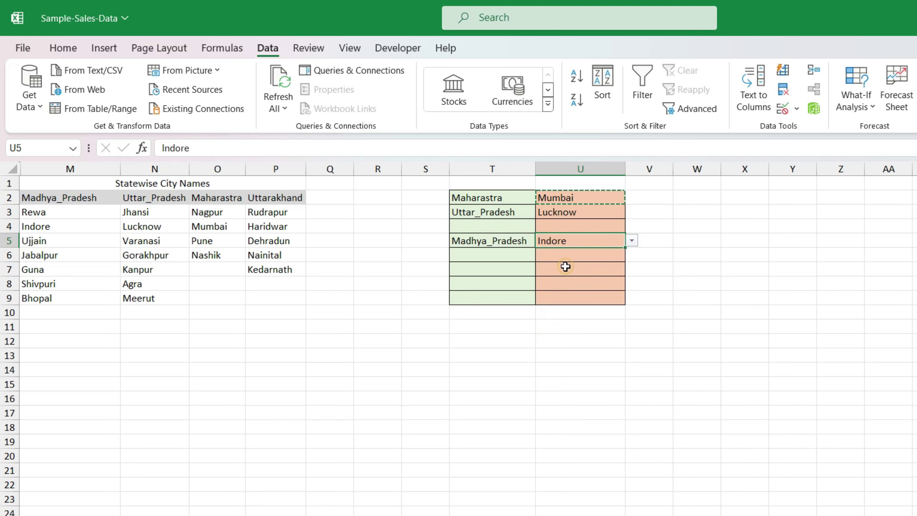
Step: Set row 7 to Uttarakhand with Dehradun as the city
{"action": "left_click", "coordinate": [507, 269]}
{"action": "left_click", "coordinate": [542, 270]}
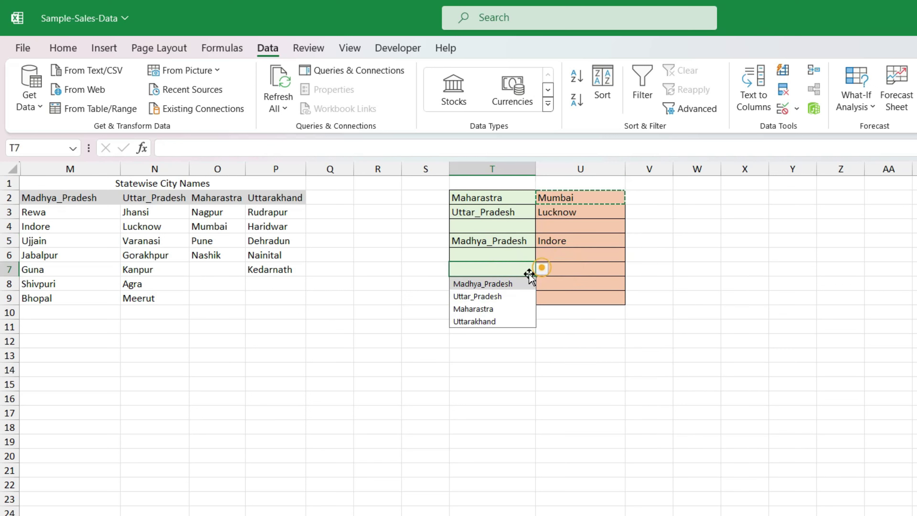
{"action": "left_click", "coordinate": [502, 320]}
{"action": "left_click", "coordinate": [581, 273]}
{"action": "left_click", "coordinate": [631, 269]}
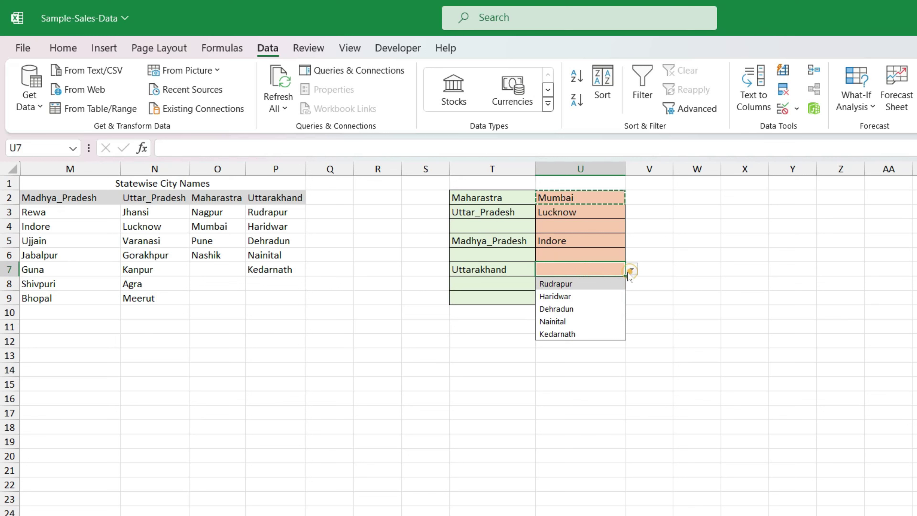
{"action": "left_click", "coordinate": [582, 310]}
{"action": "left_click", "coordinate": [582, 311]}
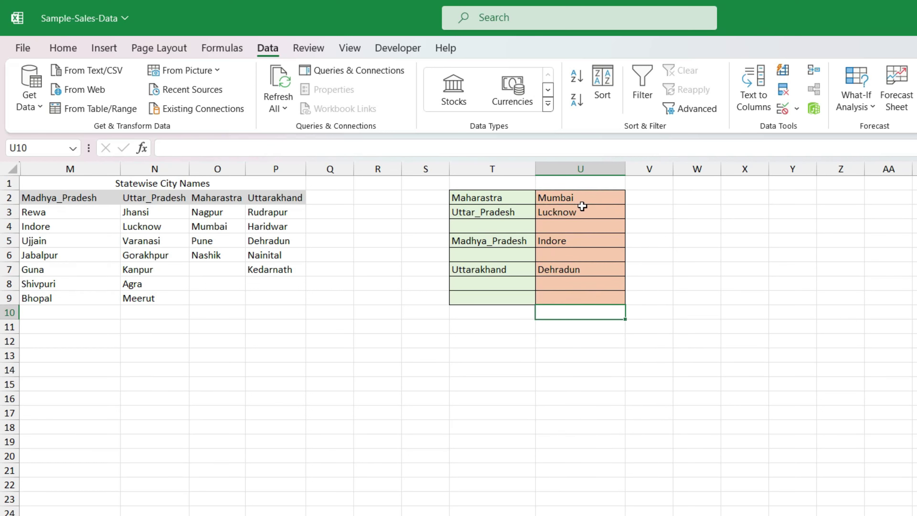
{"action": "left_click", "coordinate": [581, 198]}
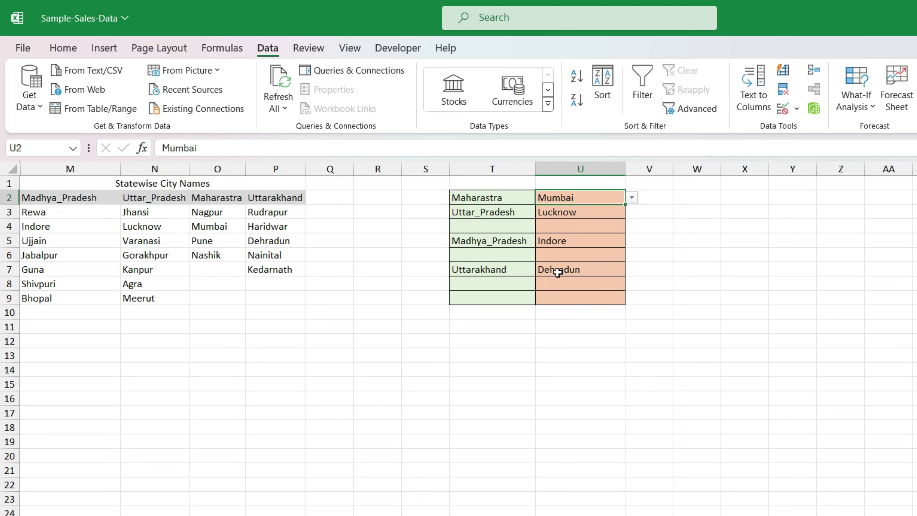
Step: Enter the headers State in T1 and City in U1
{"action": "left_click", "coordinate": [487, 186]}
{"action": "type", "text": "Sta"}
{"action": "key", "text": "Tab"}
{"action": "type", "text": "C"}
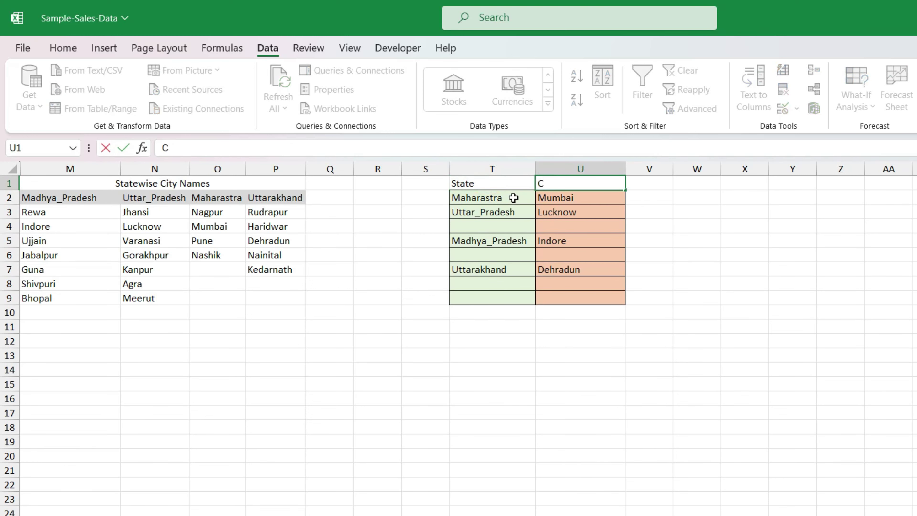
{"action": "left_click", "coordinate": [508, 225]}
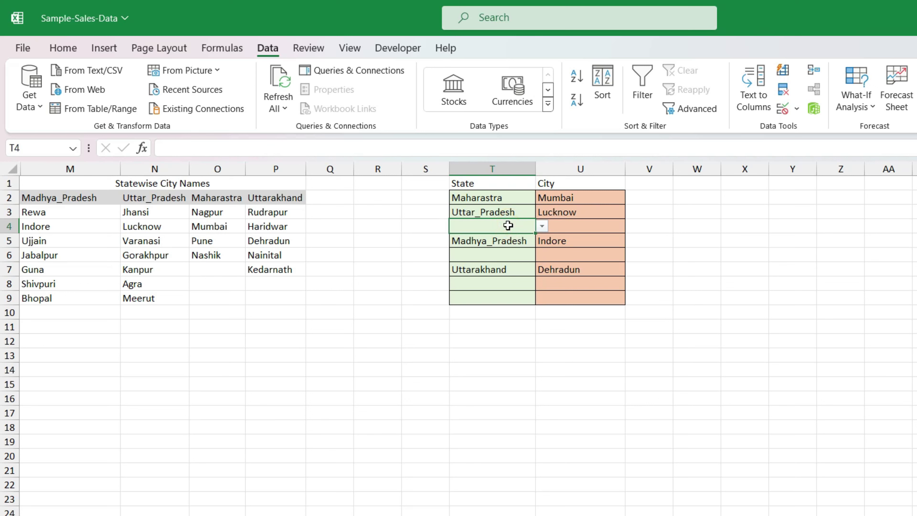
Step: Review the state cells T3, T5, T7 and the Madhya_Pradesh city list M2:N9
{"action": "left_click", "coordinate": [512, 212]}
{"action": "left_click", "coordinate": [512, 239]}
{"action": "left_click", "coordinate": [504, 270]}
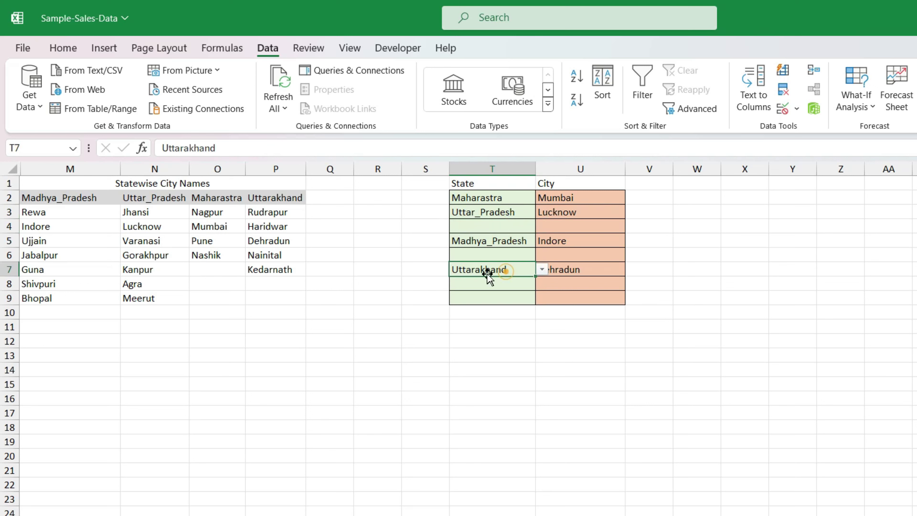
{"action": "mouse_move", "coordinate": [29, 198]}
{"action": "left_mouse_down"}
{"action": "mouse_move", "coordinate": [80, 272]}
{"action": "mouse_move", "coordinate": [122, 300]}
{"action": "mouse_move", "coordinate": [143, 293]}
{"action": "left_mouse_up"}
{"action": "left_click", "coordinate": [211, 239]}
Step: Set row 4 to Maharastra with Pune as the city
{"action": "left_click", "coordinate": [480, 221]}
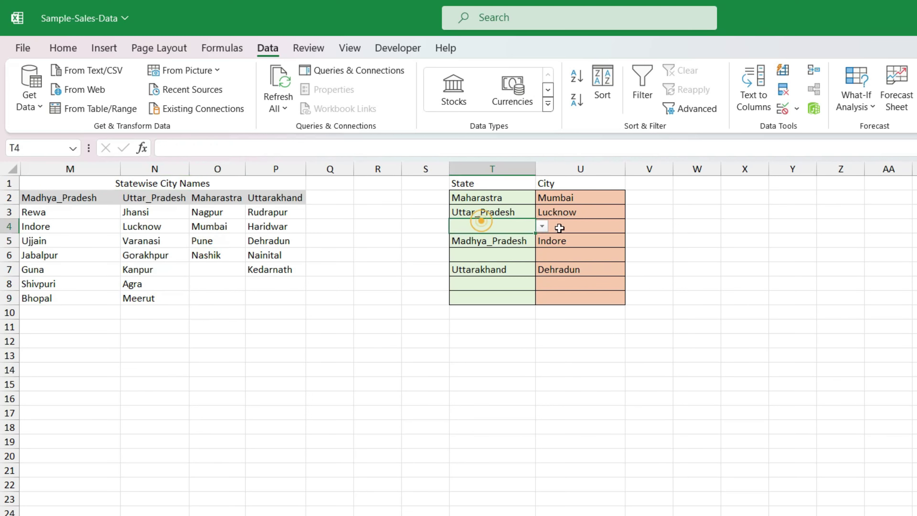
{"action": "left_click", "coordinate": [542, 227]}
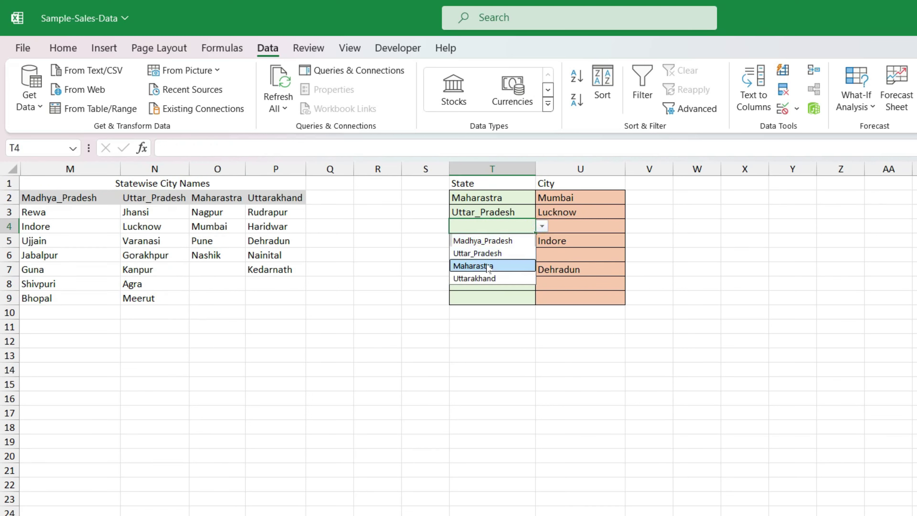
{"action": "left_click", "coordinate": [488, 266]}
{"action": "left_click", "coordinate": [581, 226]}
{"action": "left_click", "coordinate": [632, 224]}
{"action": "left_click", "coordinate": [571, 265]}
{"action": "left_click", "coordinate": [559, 258]}
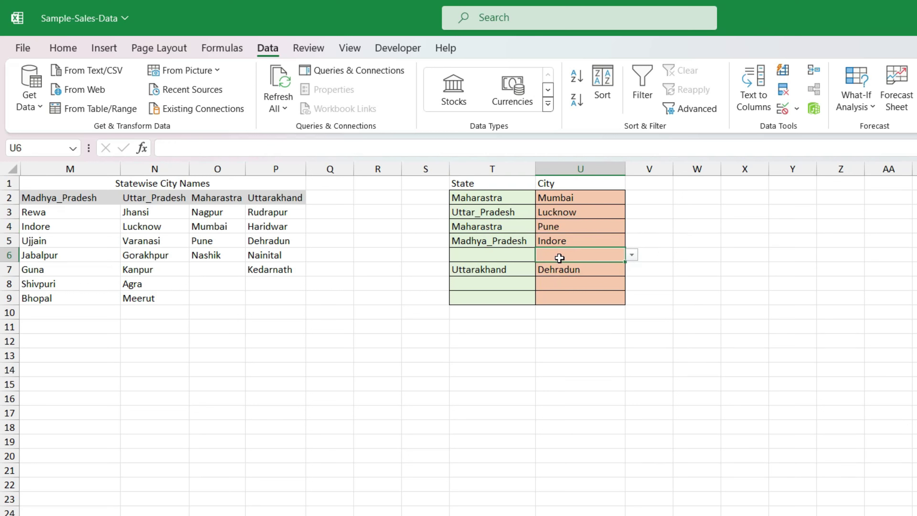